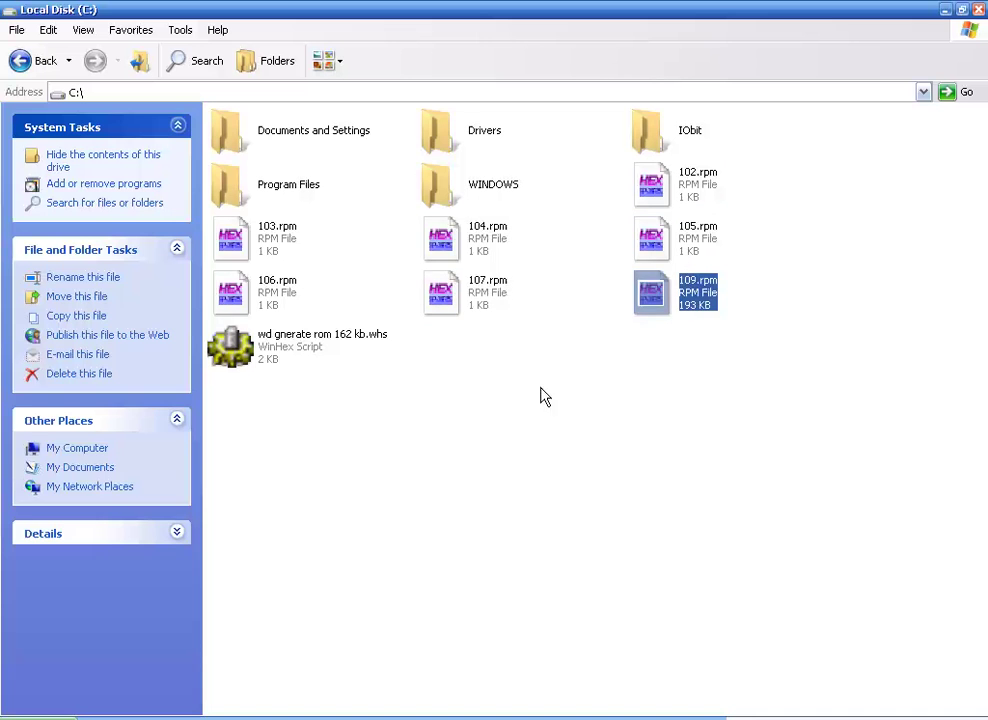
- Open a blank Notepad document and move its window clear of the WinHex script file in the C: folder
left_click(401, 368)
left_click(293, 353)
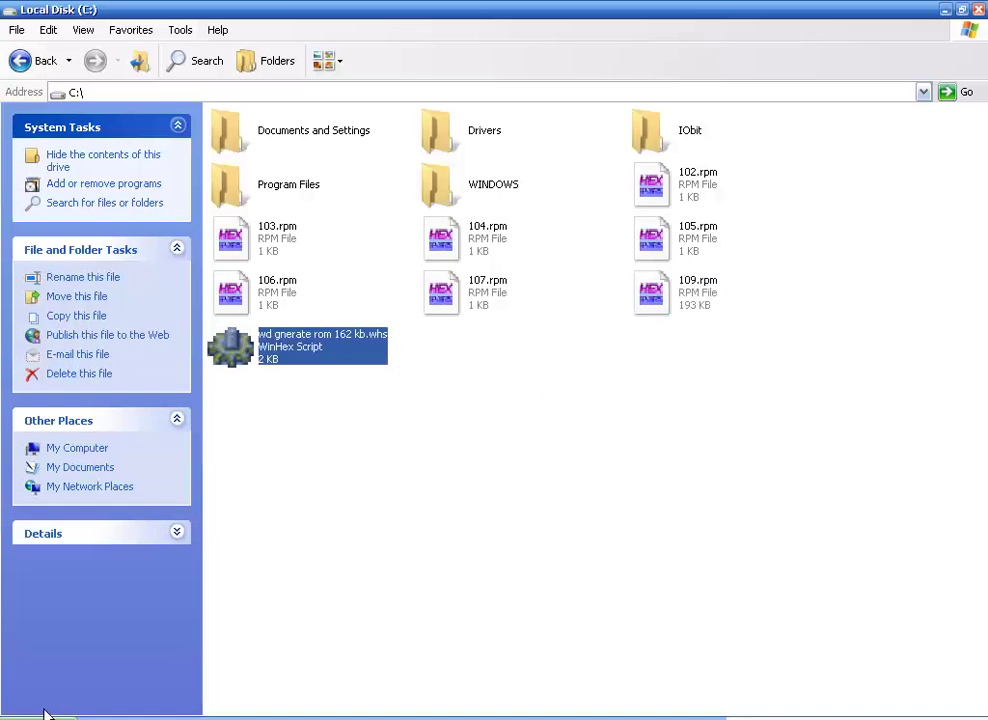
left_click(44, 714)
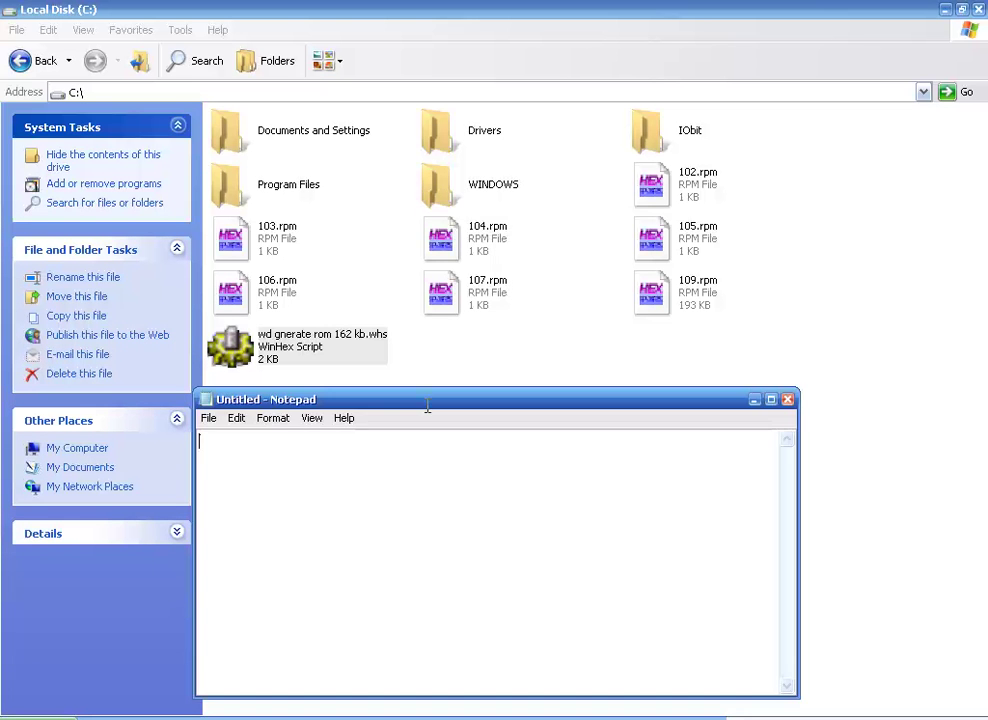
left_click_drag(465, 410, 638, 408)
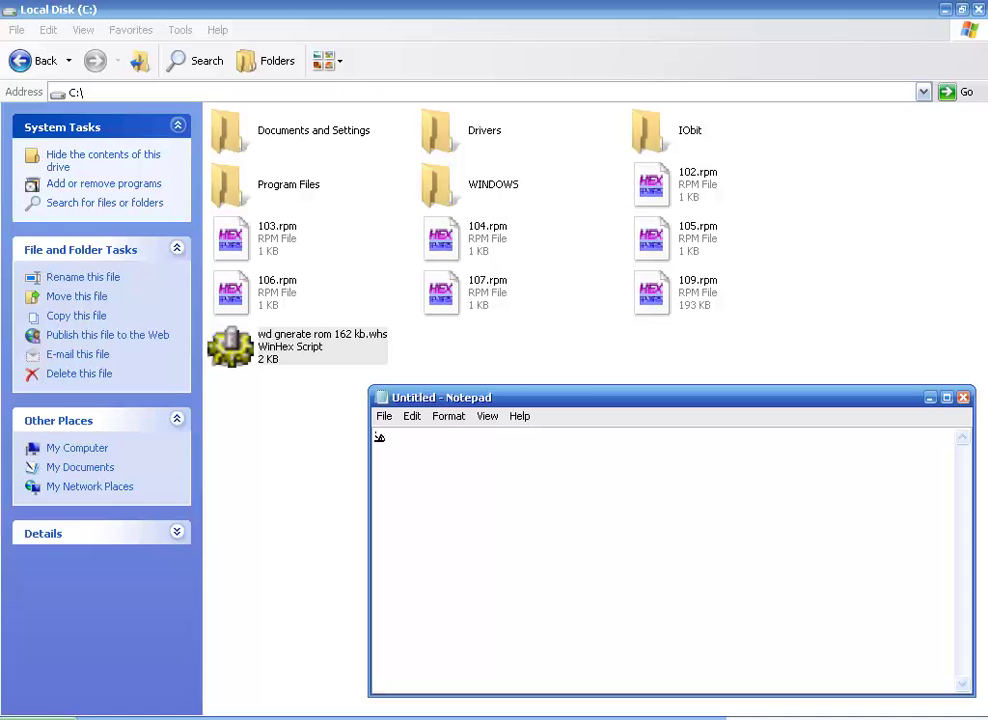
type("هذا الفيديو مقدم من")
key("Return")
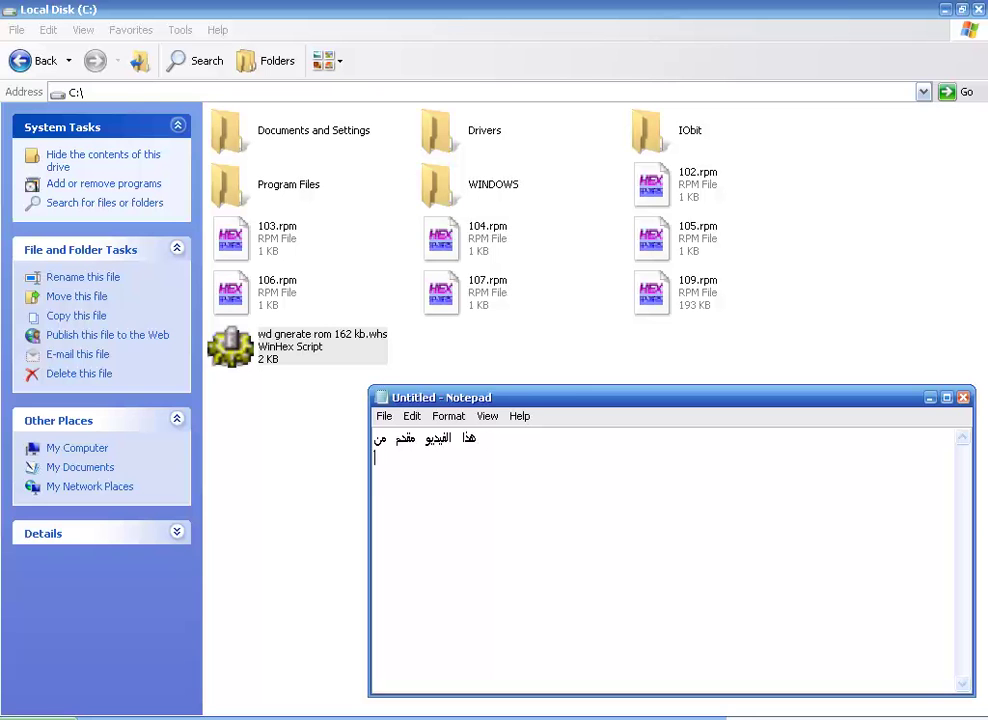
type("عالم إحتراف الهاردوير")
key("Return")
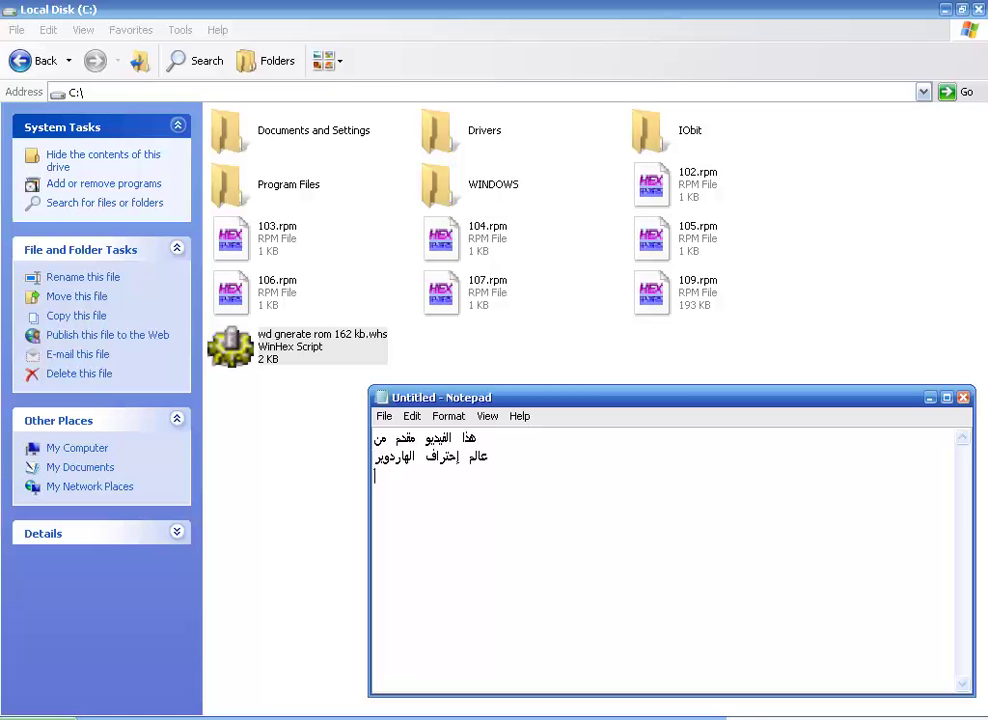
type("www.hpwl")
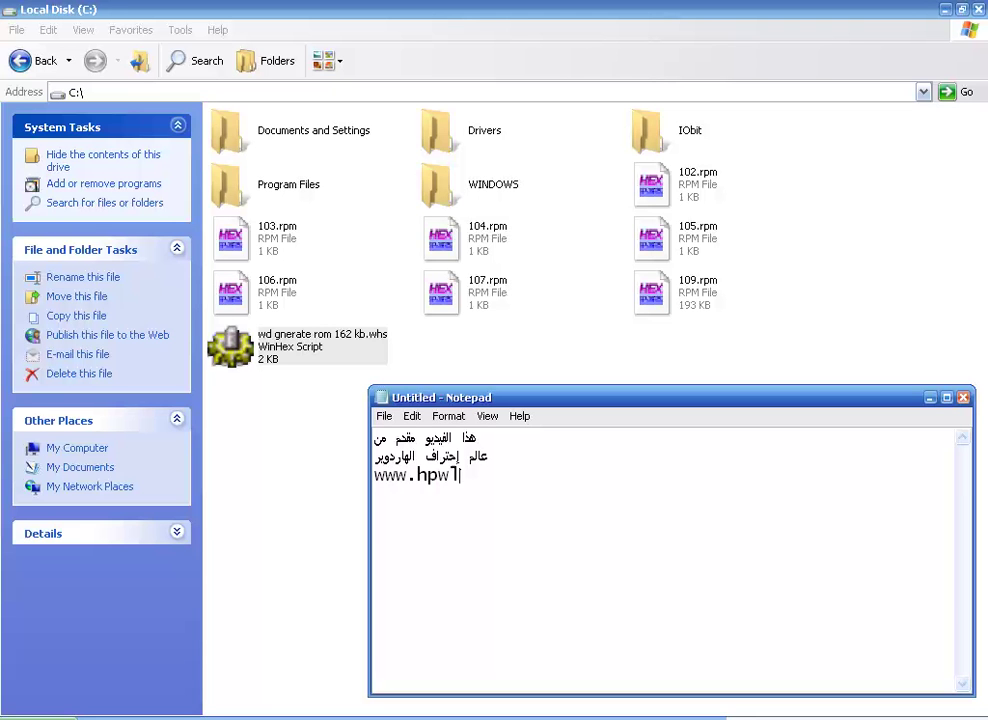
type("ab.com")
key("Return")
key("Return")
- Add the line "فى هذا الفيديو نقدم إسكريبت" with "winhex" on the line below it
type("فى م")
type("ذا الف")
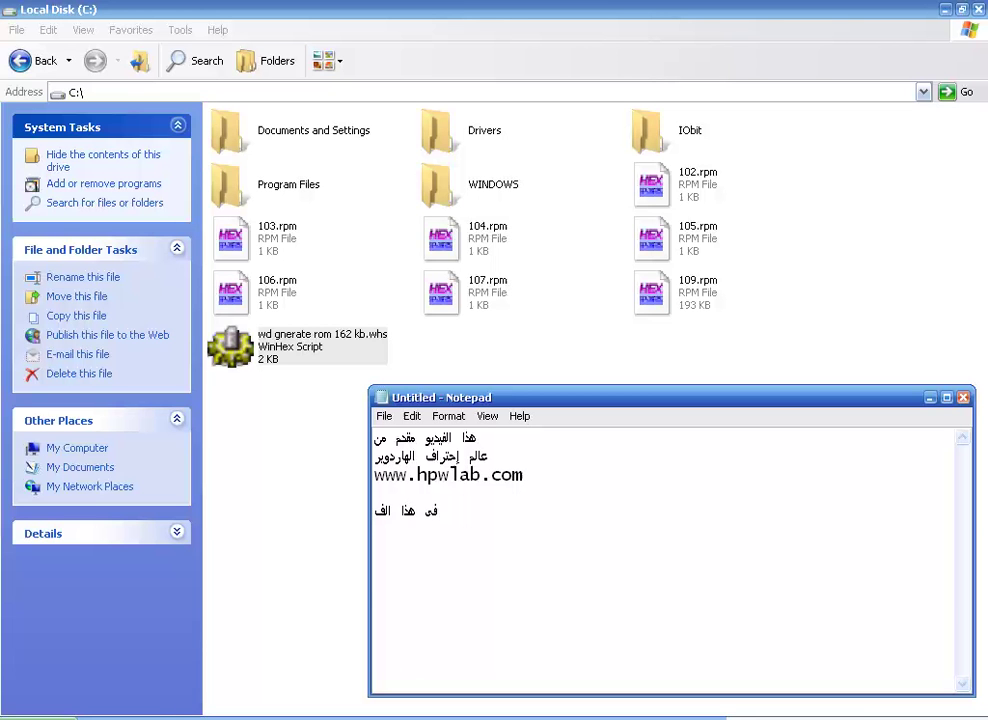
type("يديو تقد")
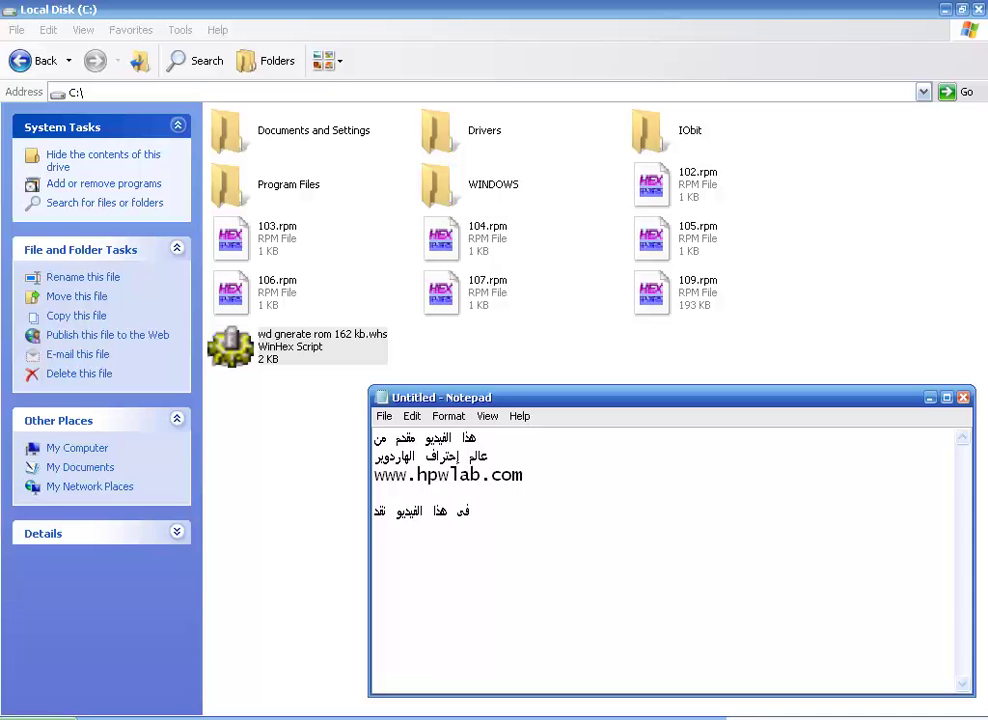
type("م إسكريبت")
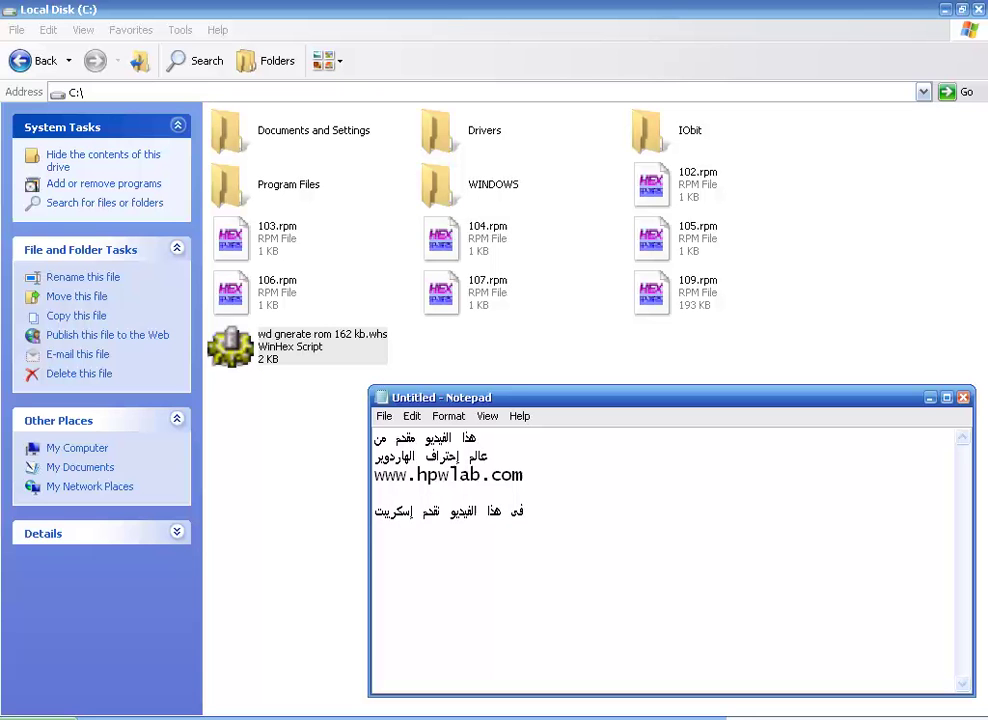
key("Return")
type("winhex")
key("Return")
- Add the script description line "يقوم بعمل جنيريت روم للهاردات الرويال ١٩٢ و ٢٥٦ كيلو بايت" under "winhex"
type("يقوم باعمل ")
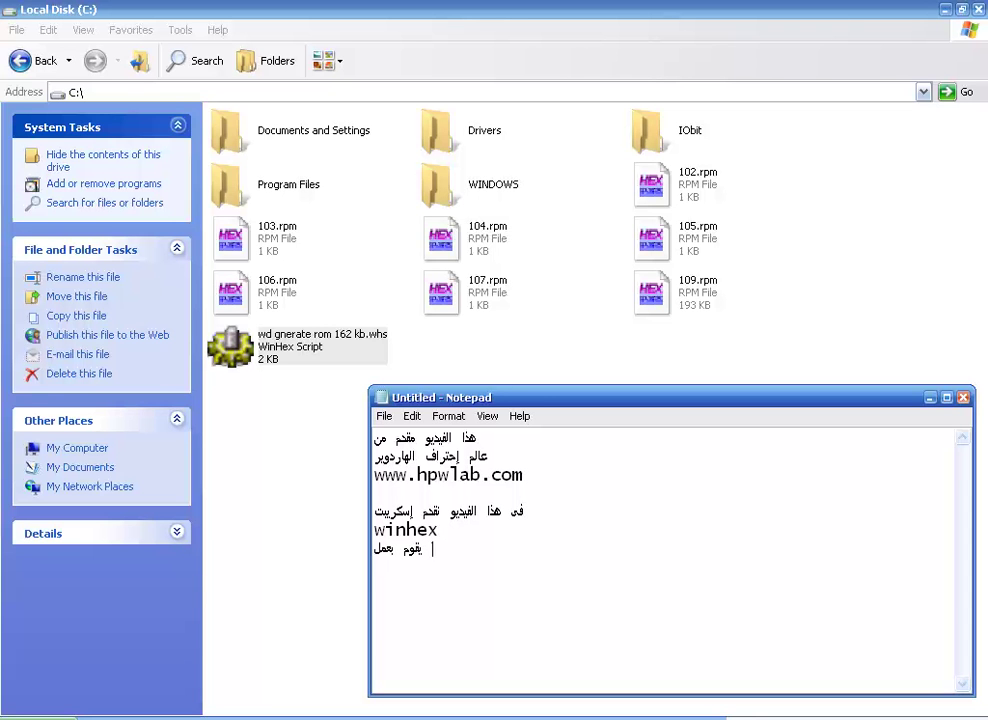
type("جنيريت ")
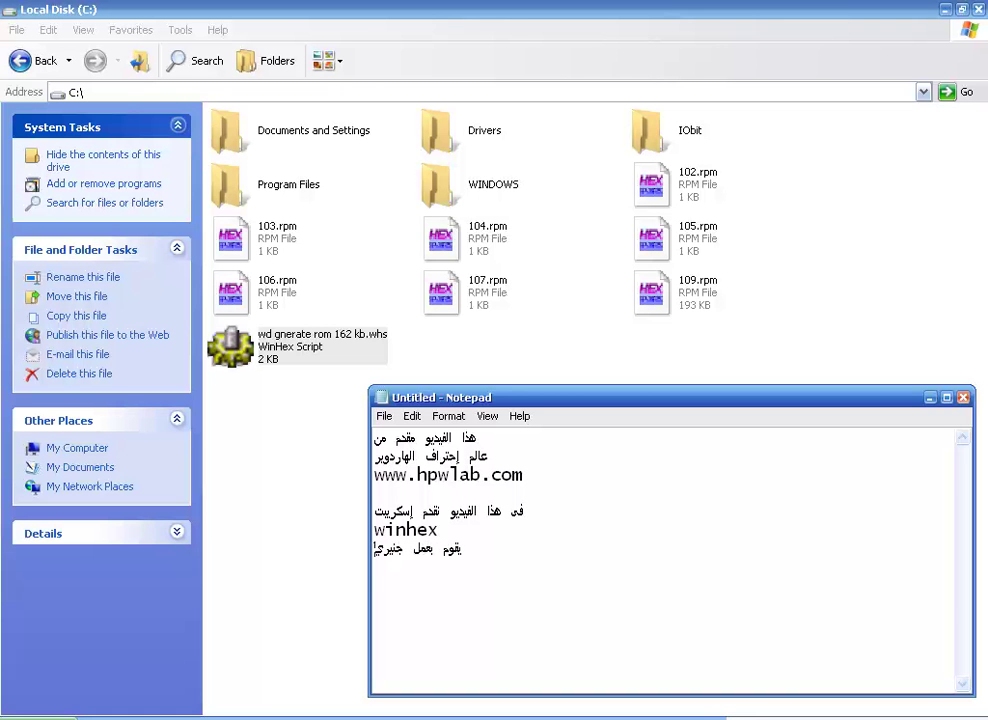
type("ر")
type("وم")
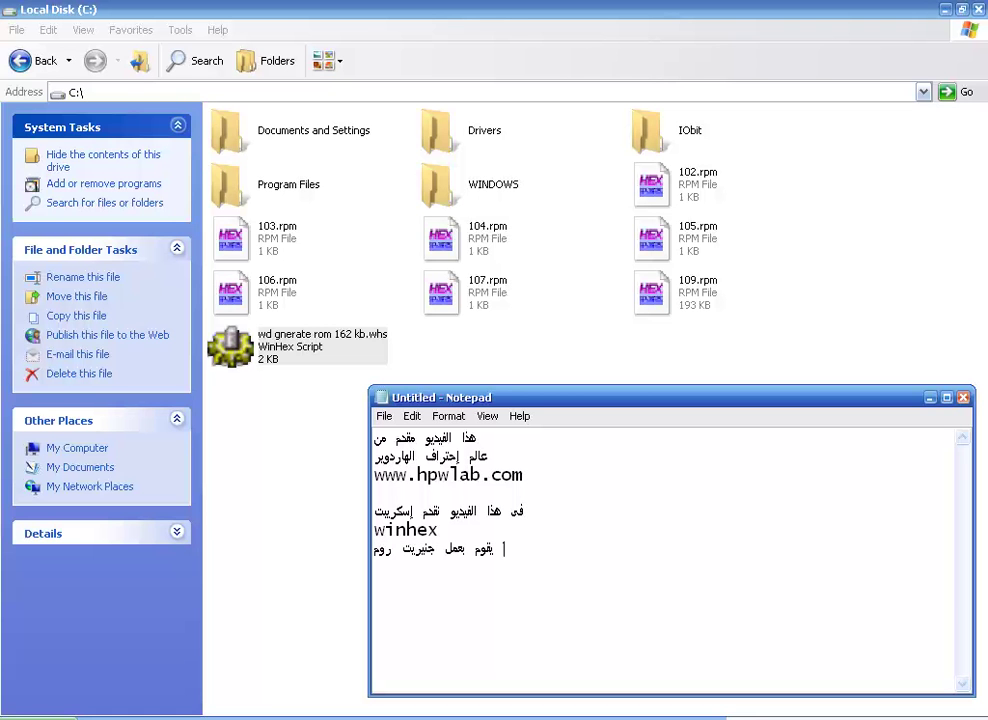
type(" للهاردات ال")
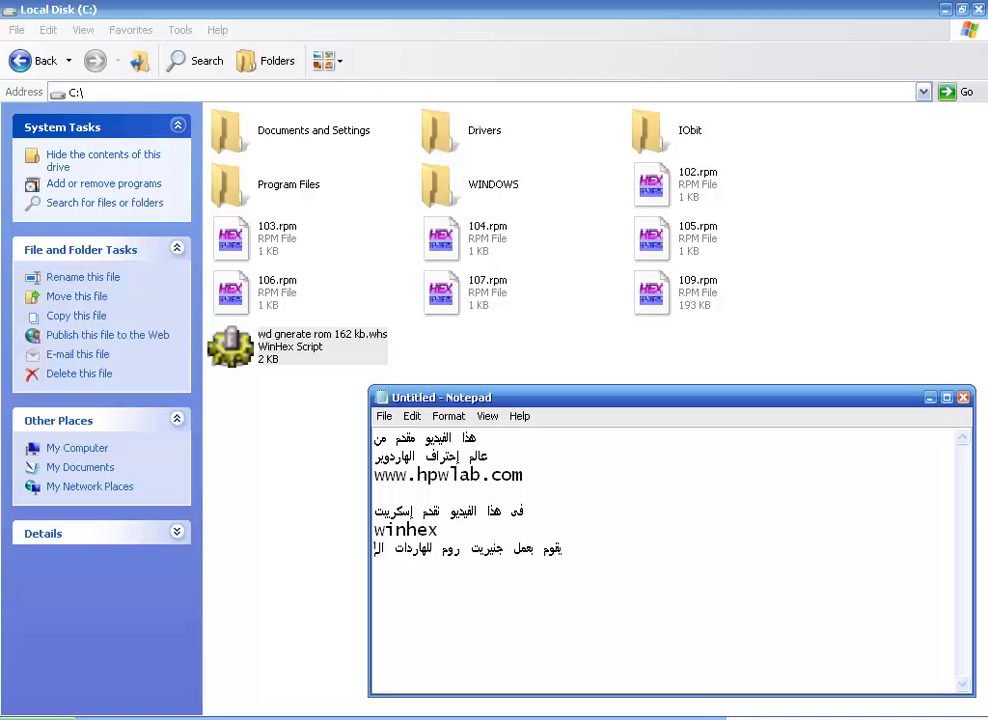
type("رويال")
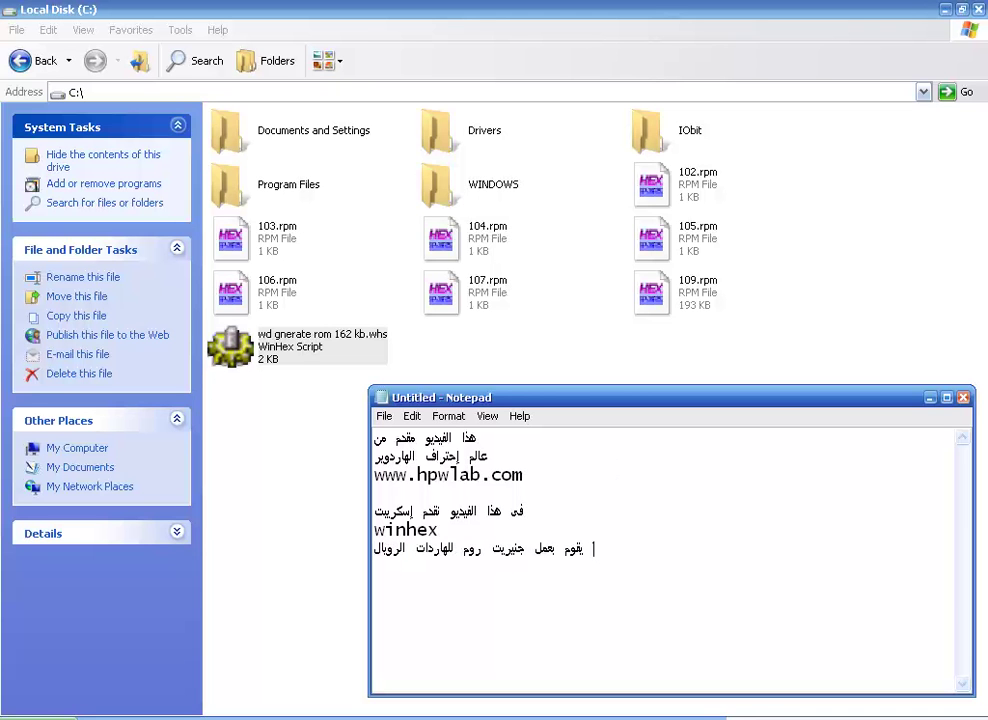
type(" ١٩٢")
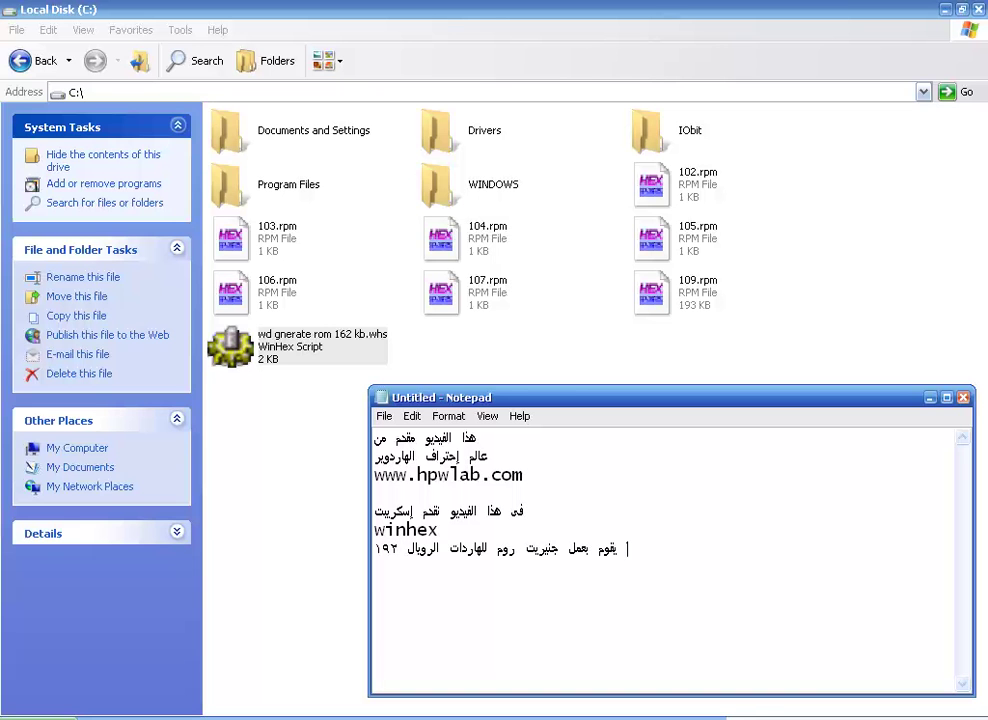
type(" و")
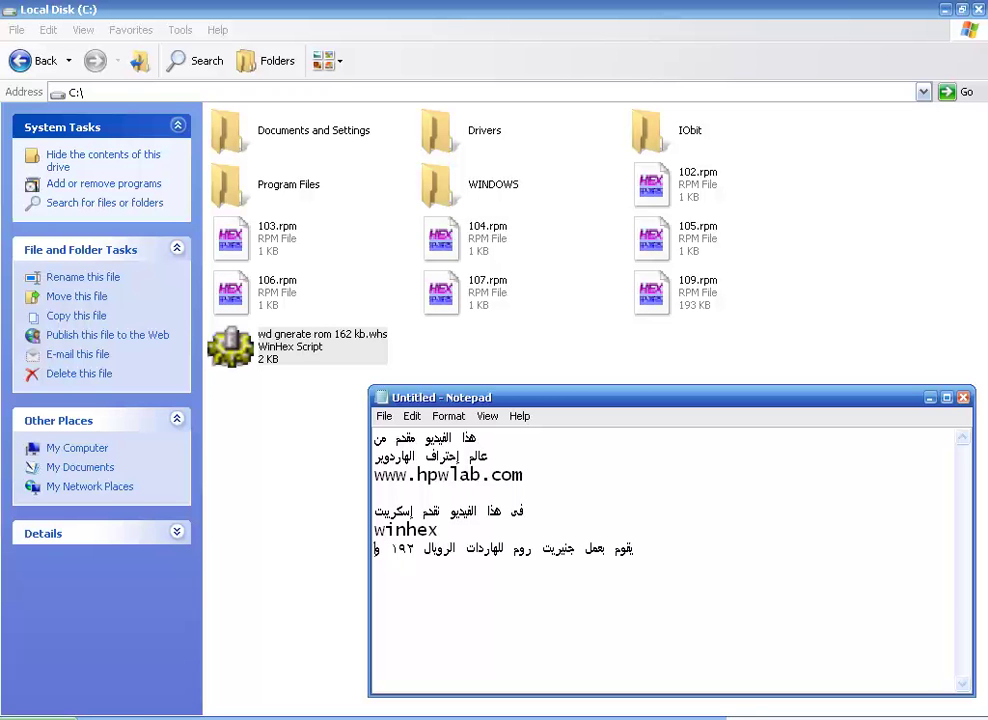
type(" ٢")
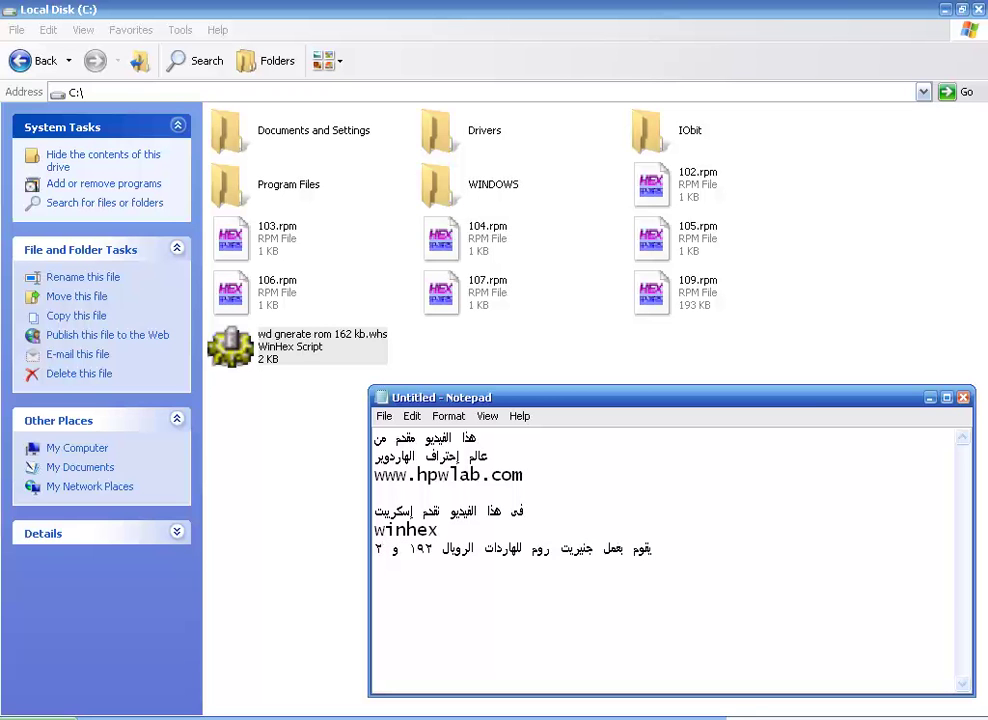
type("٥٦ كيلو ")
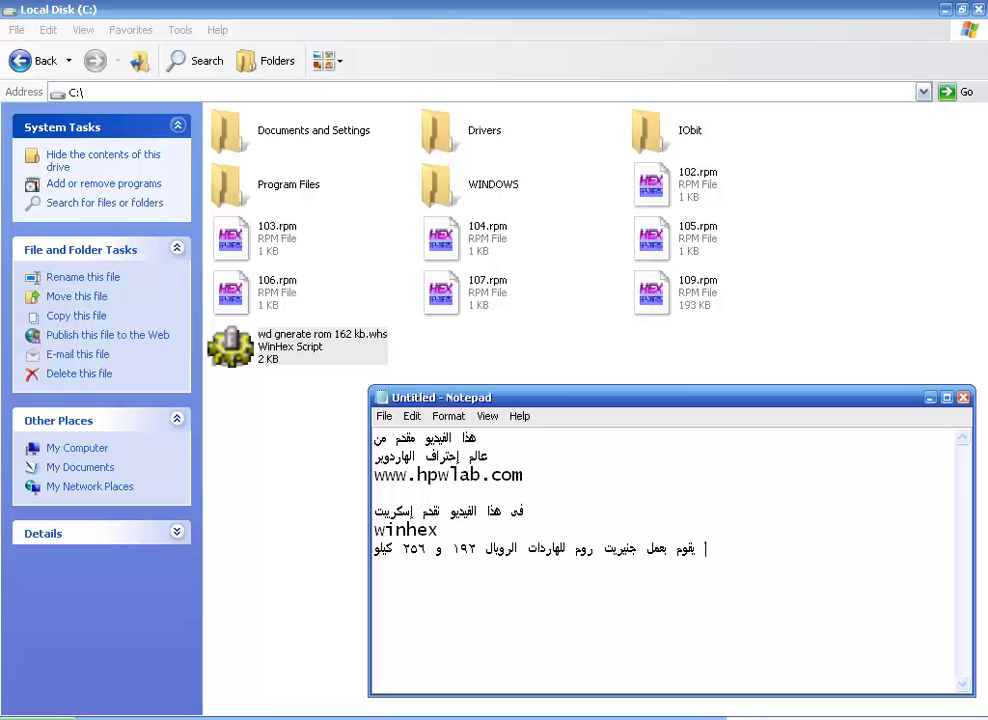
type("بايت")
key("Return")
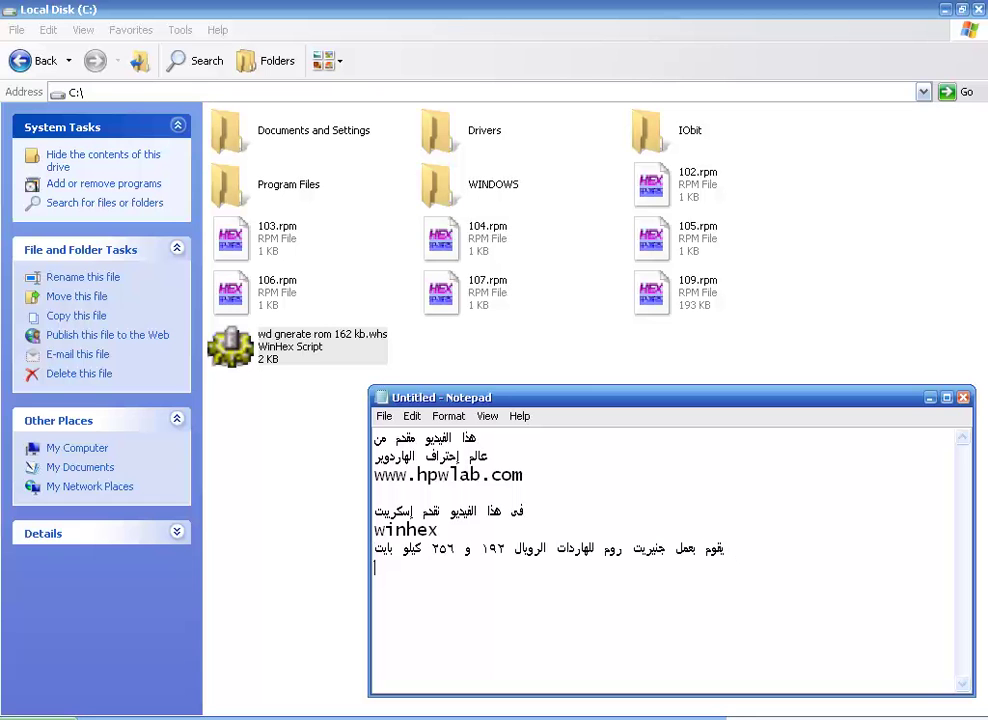
- Write the list heading "نقوم بوضع موديولات الروم التالية" after a blank line below the description
type("تقوم بوضع موديولا")
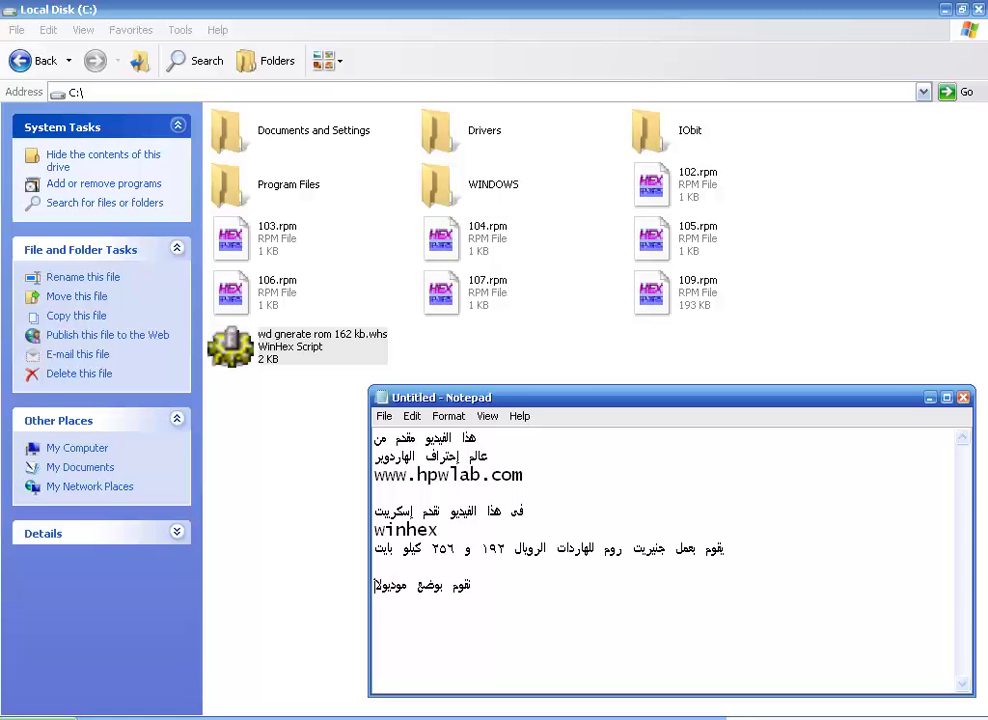
type("ت الروم ")
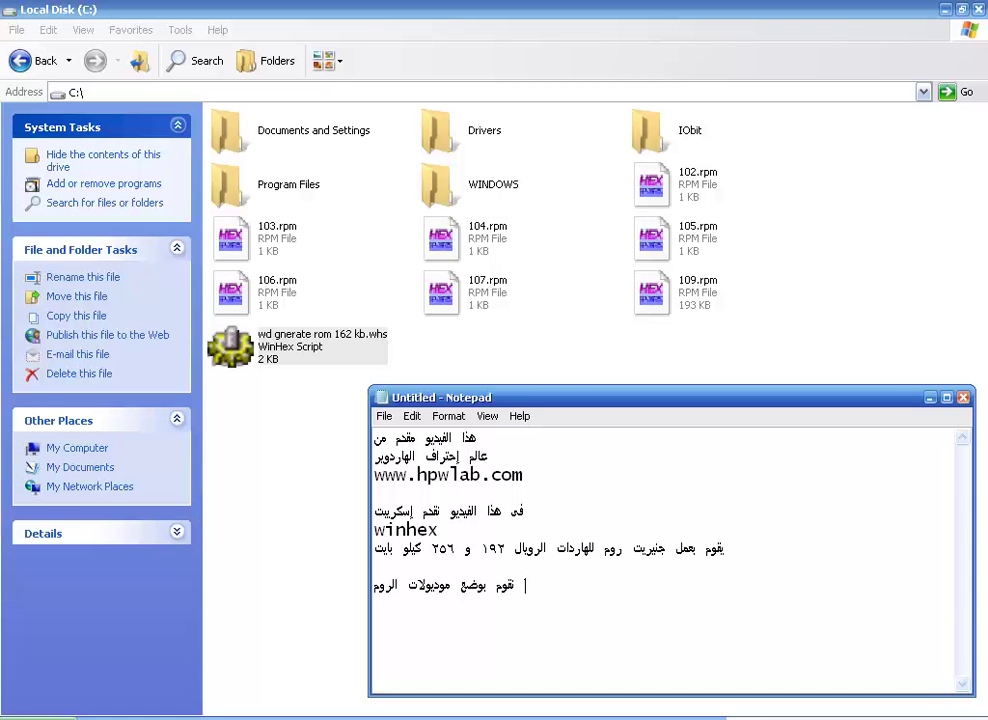
type("التال")
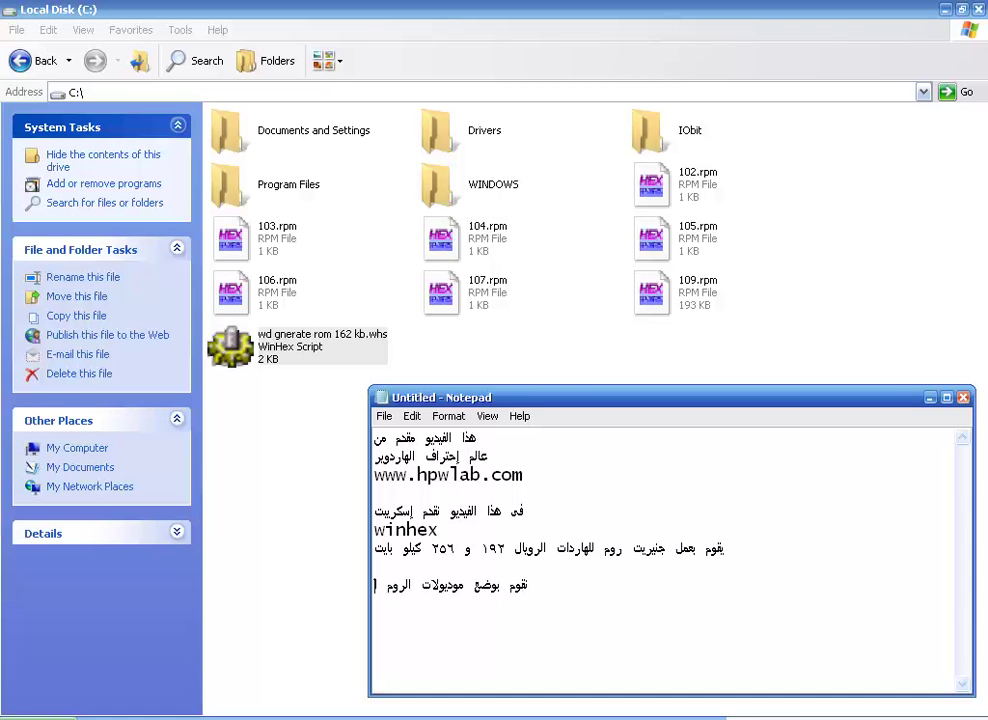
type("ية")
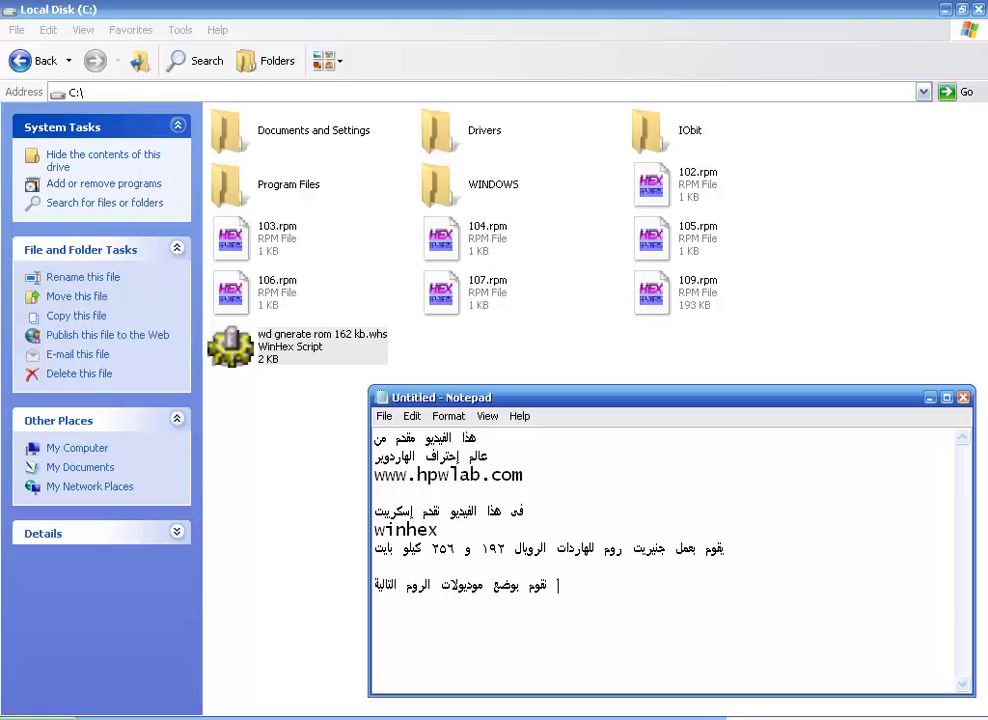
key("Return")
- List the ROM modules 102, 103, 104, 105, 107 and 109 on separate lines under the heading, leaving a blank line after them
type("102")
key("Return")
type("103")
key("Return")
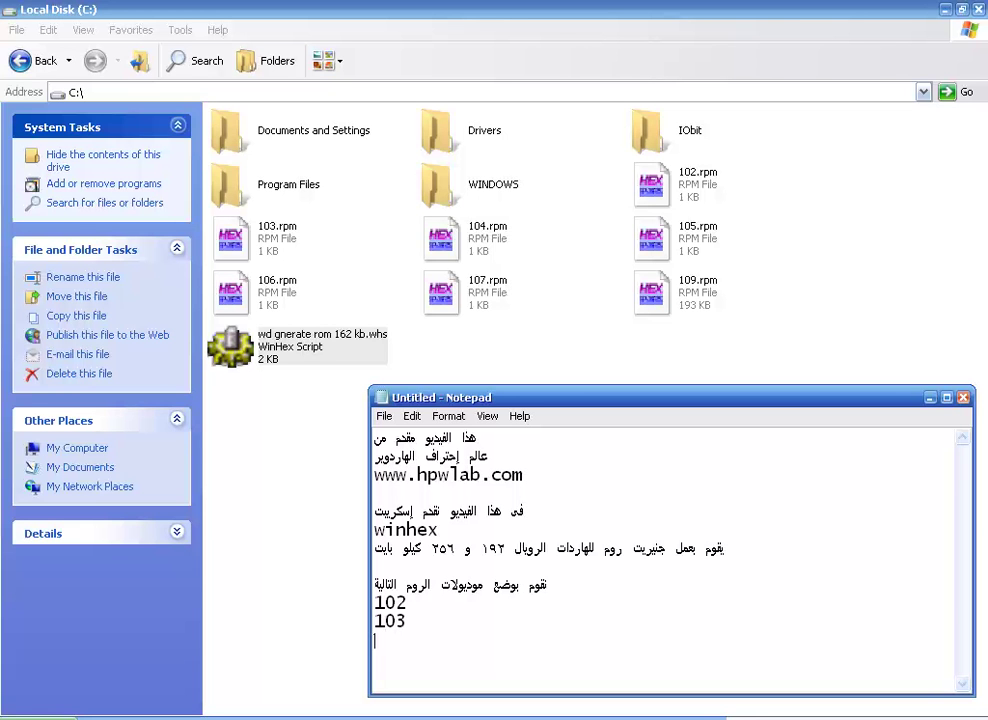
type("104")
key("Return")
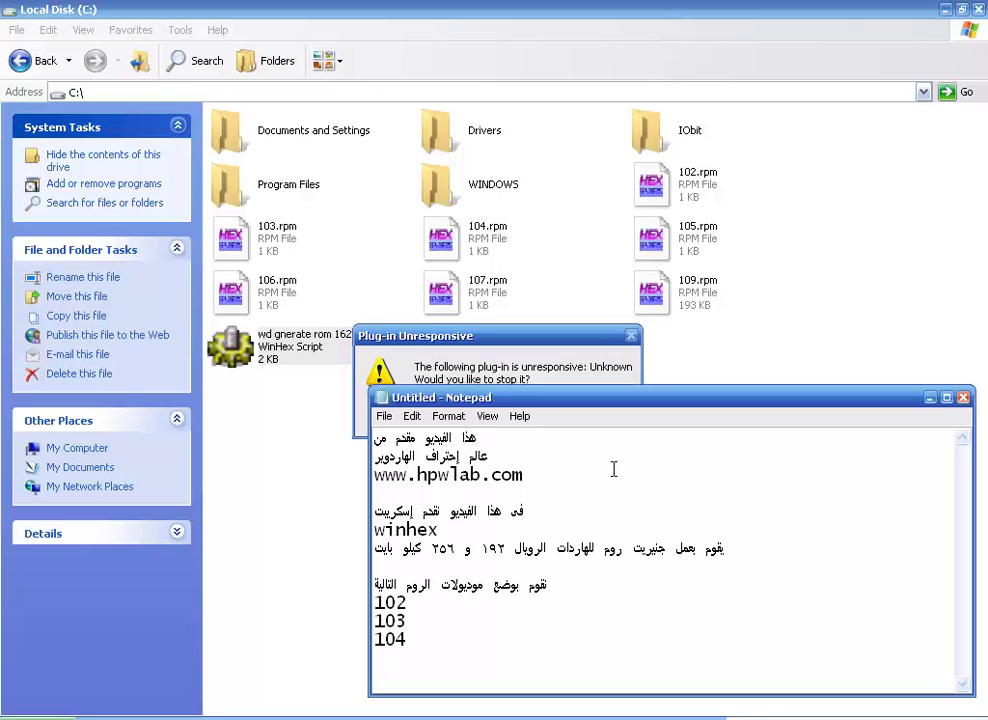
type("105")
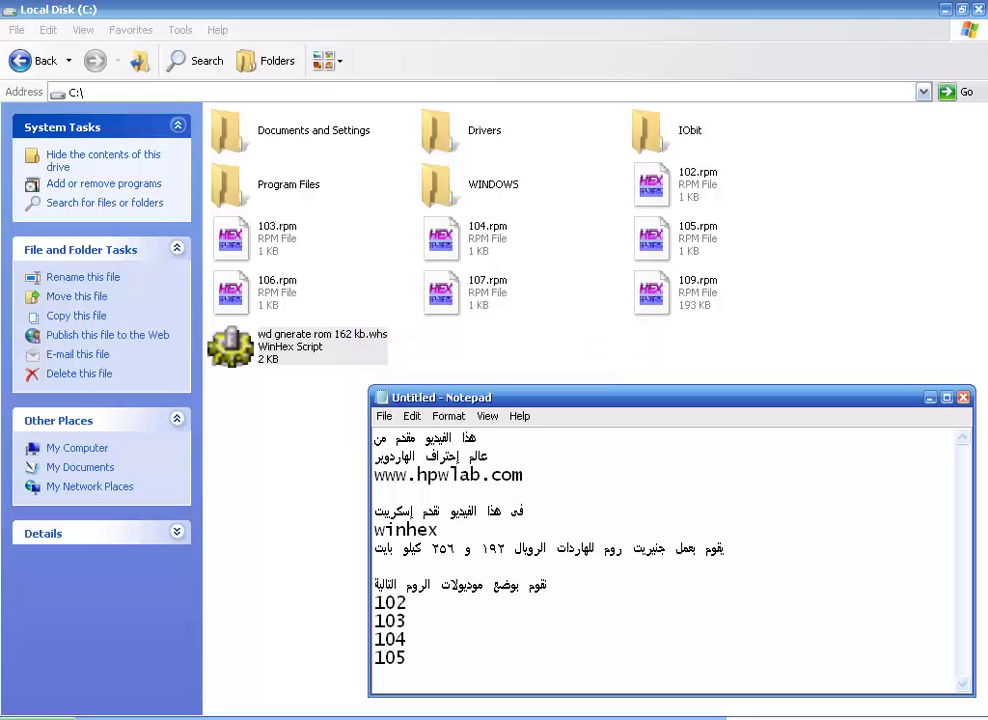
key("Return")
type("107")
key("Return")
type("109")
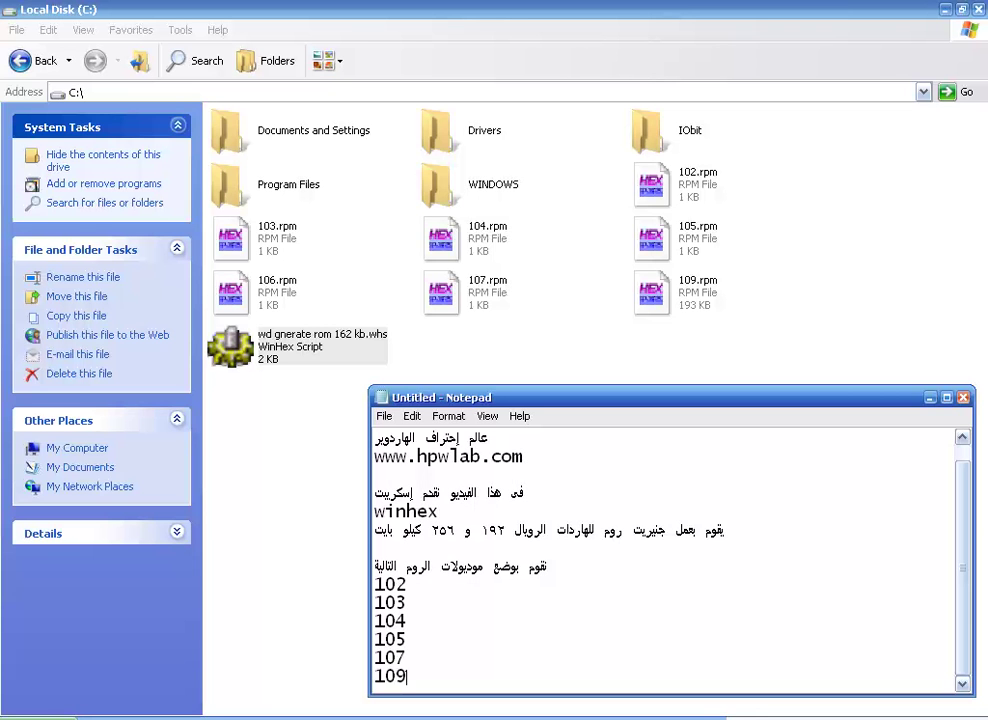
key("Return")
key("Return")
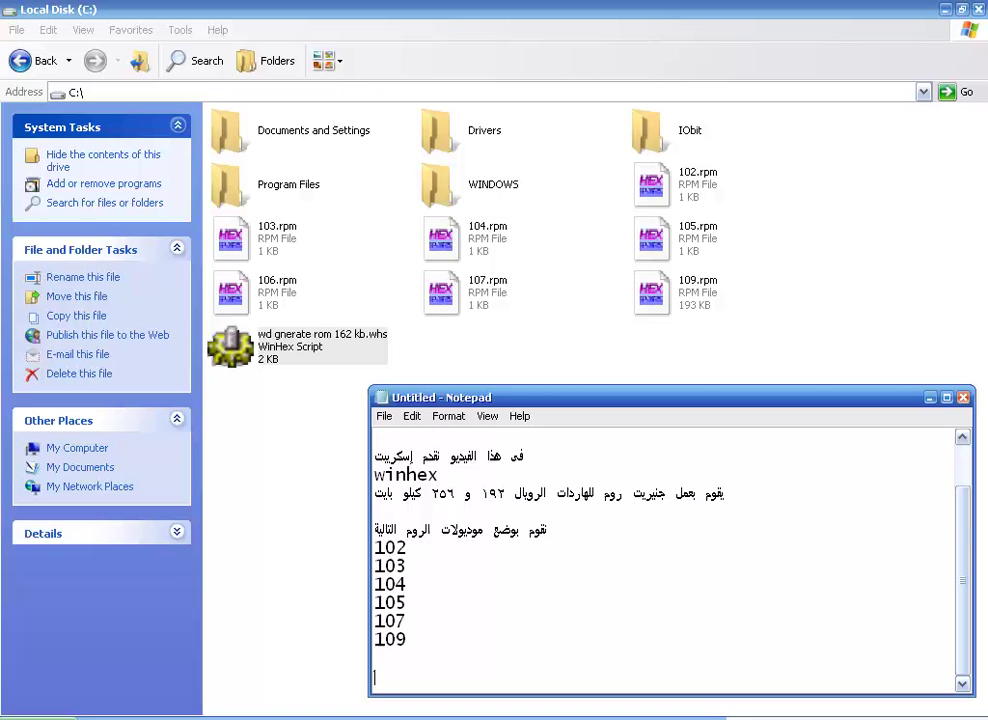
- Add the line "بالإضافة إلى الإسكريبت الخاص بتوليد الروم فى البارتيشن" with "C:" below it, followed by a blank line
type("بالا")
type("ضافة ")
type("إلى الإ")
type("سكريبت ")
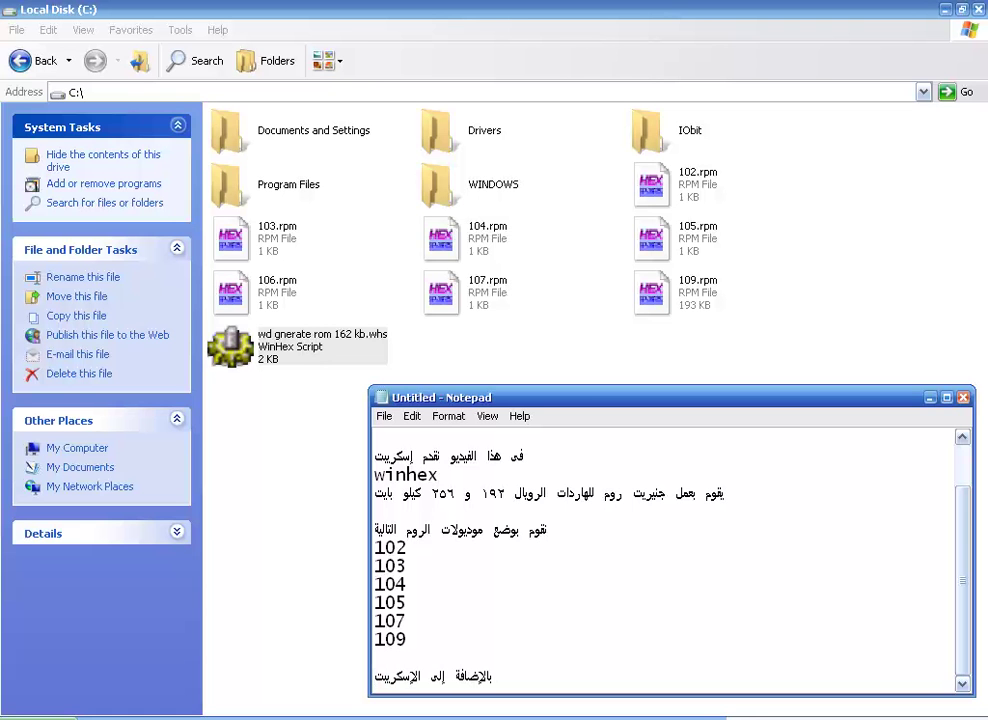
type("الخاص ب")
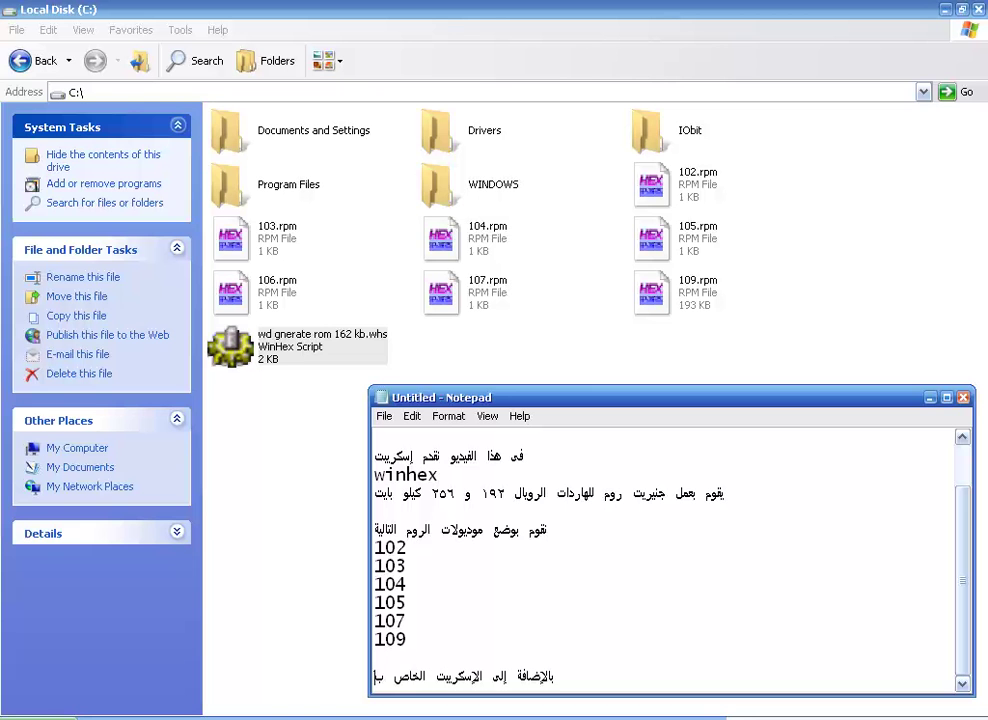
type("توليد الإ")
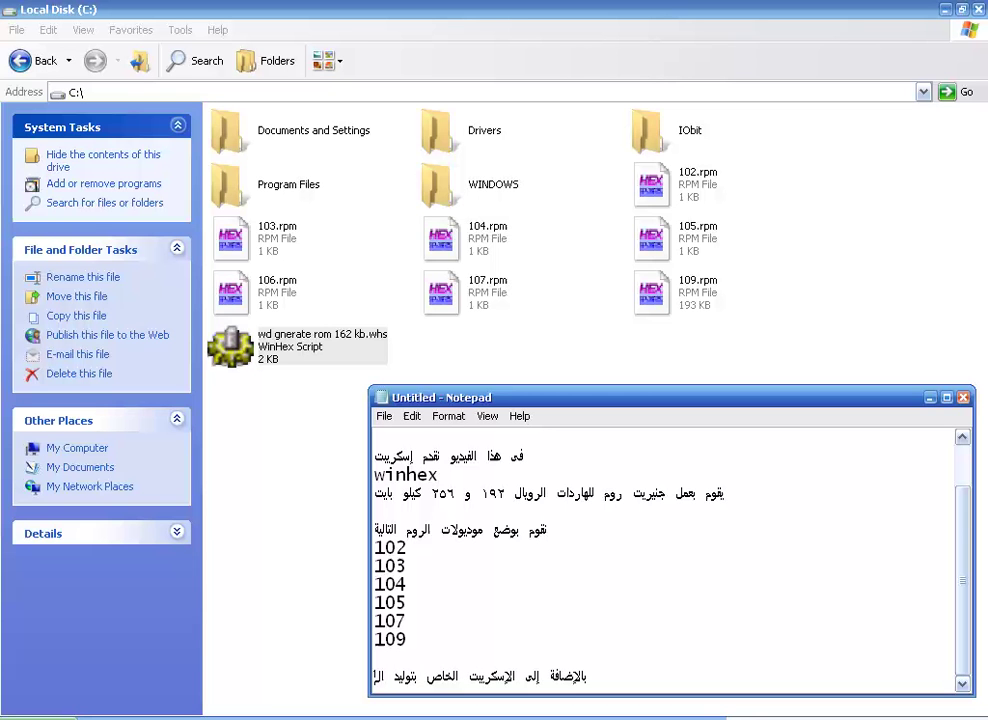
key("BackSpace")
type("روم فى")
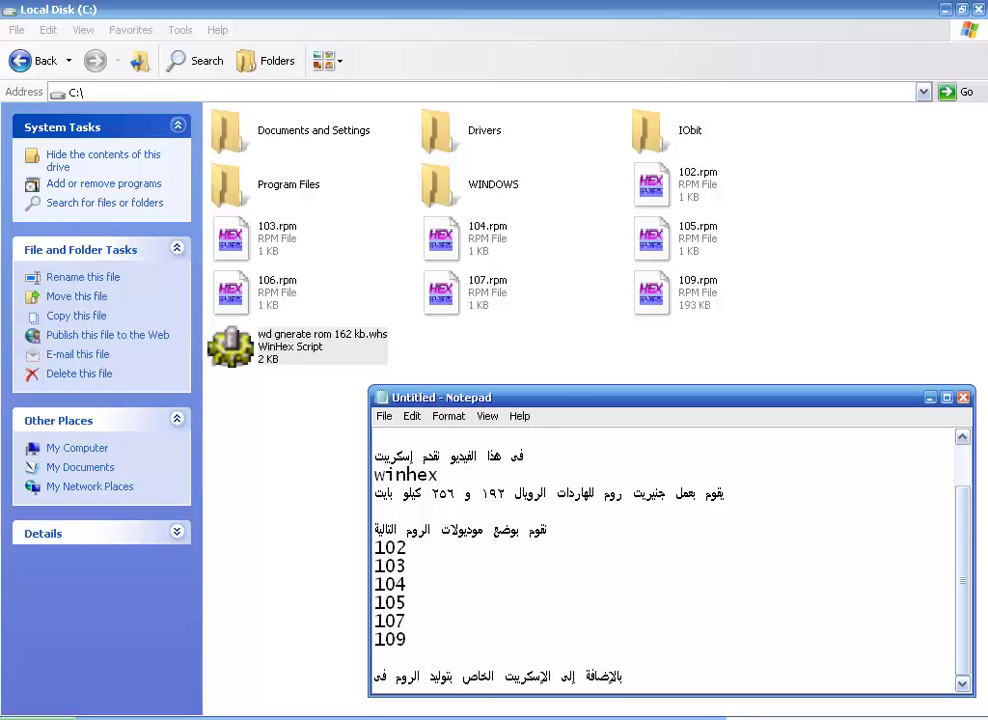
type(" البارتيشن")
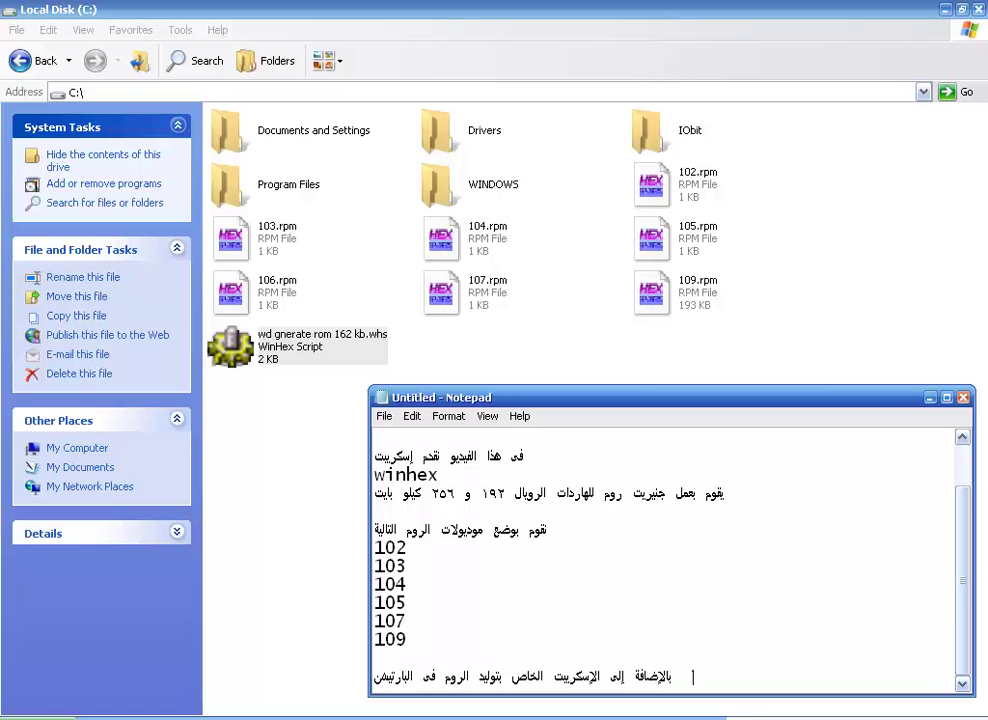
key("Return")
type("C:")
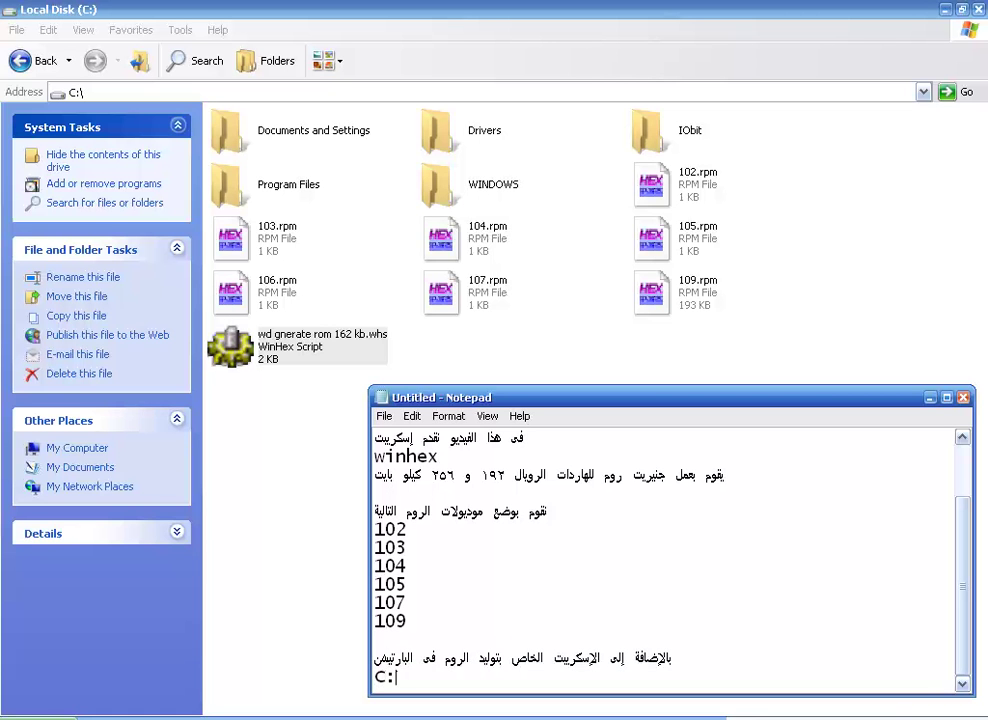
key("Return")
key("Return")
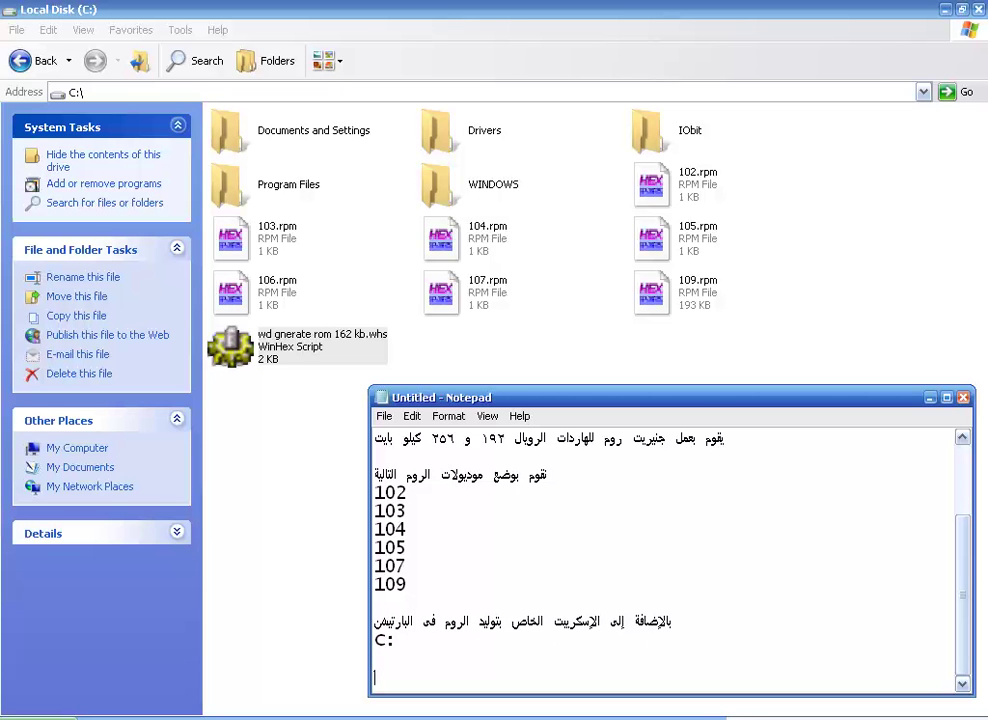
- Add the line "ثم نقوم بتشغيل الإسكريبت" below "C:" and its blank line in the notes
type("ثم نقوم بنشغيل الإ\\")
key("BackSpace")
type("سكريبت")
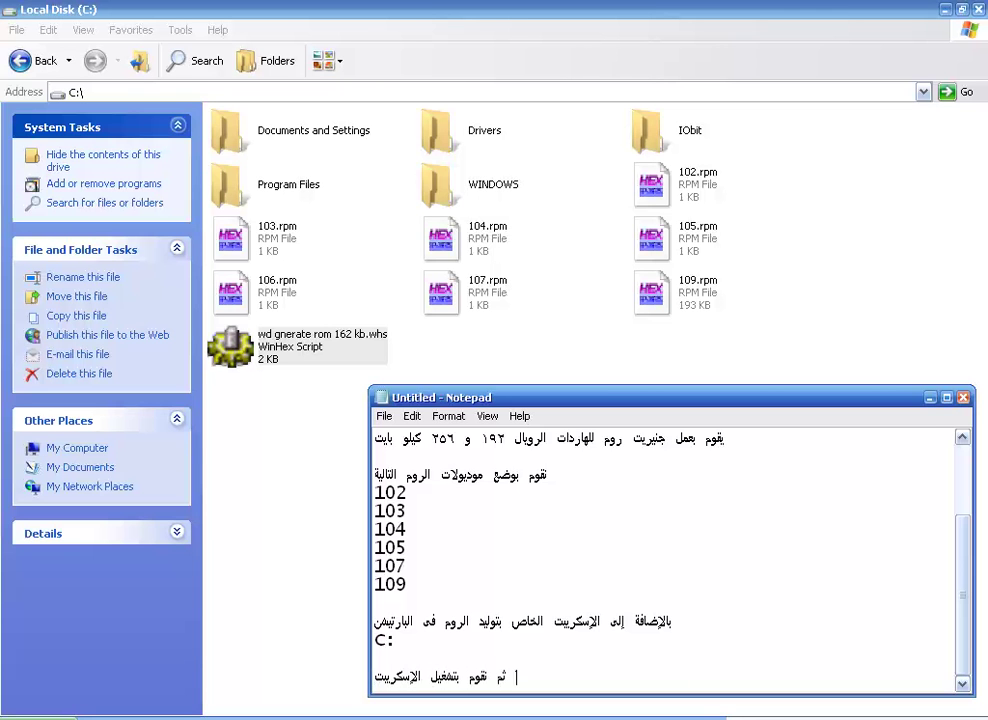
key("Return")
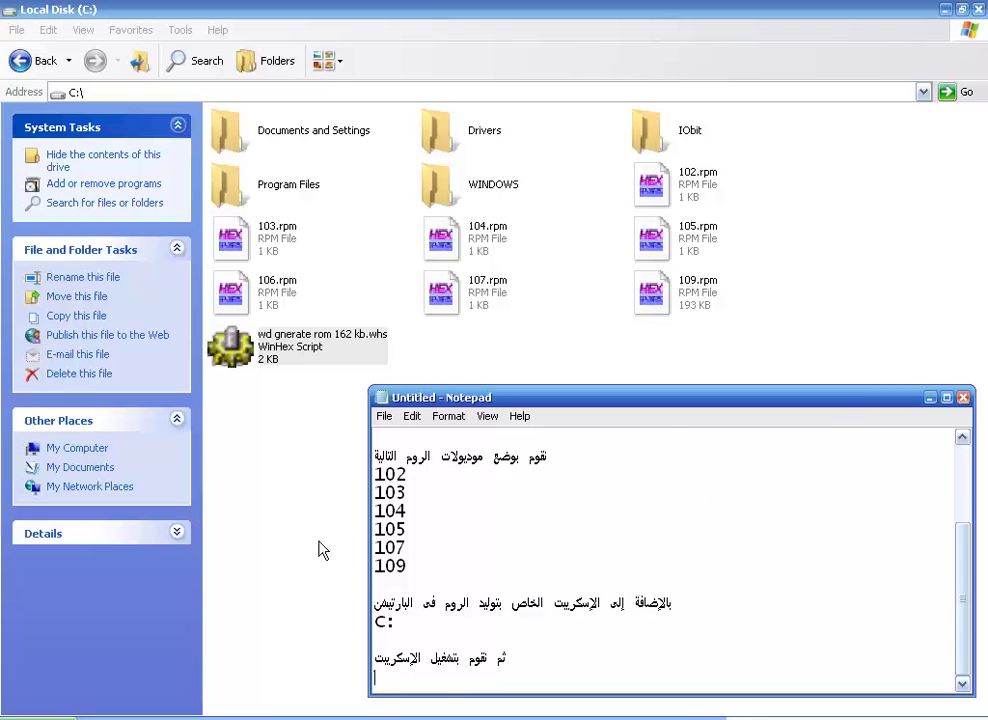
- Run the WinHex script "wd gnerate rom 162 kb.whs" from C:, accept its messages, then close WinHex and select rom.bin
left_click(313, 410)
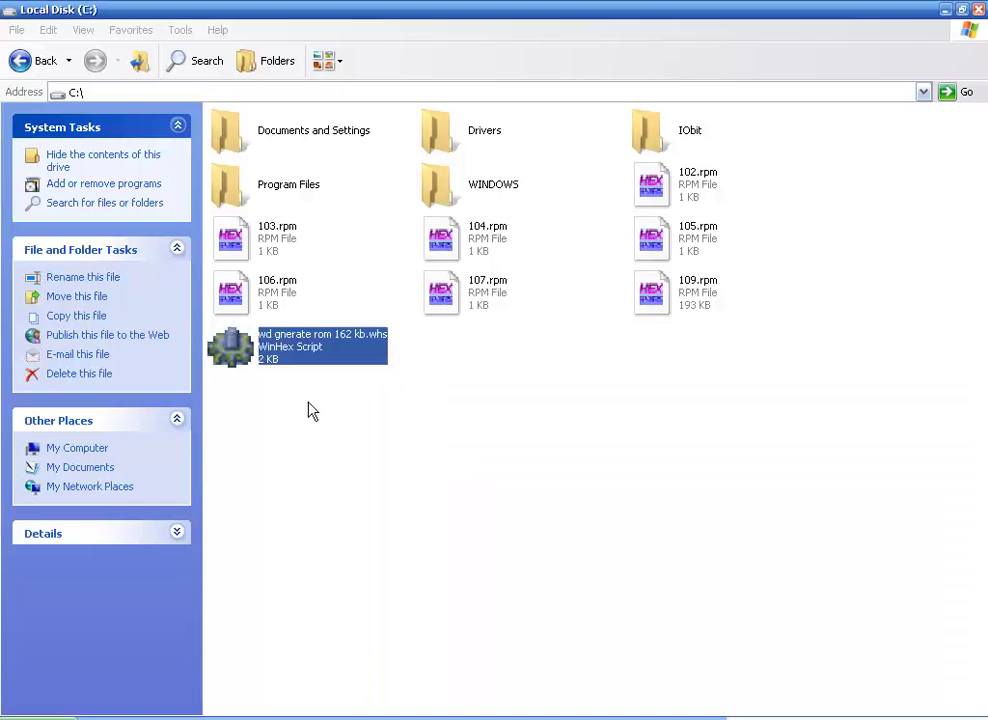
double_click(253, 350)
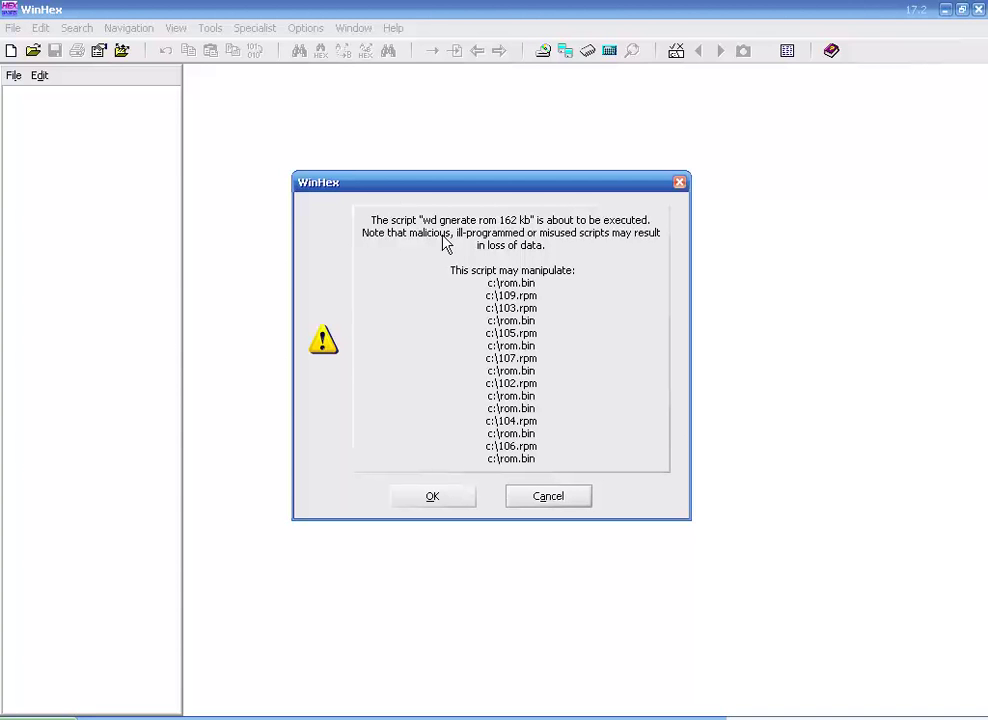
left_click(432, 500)
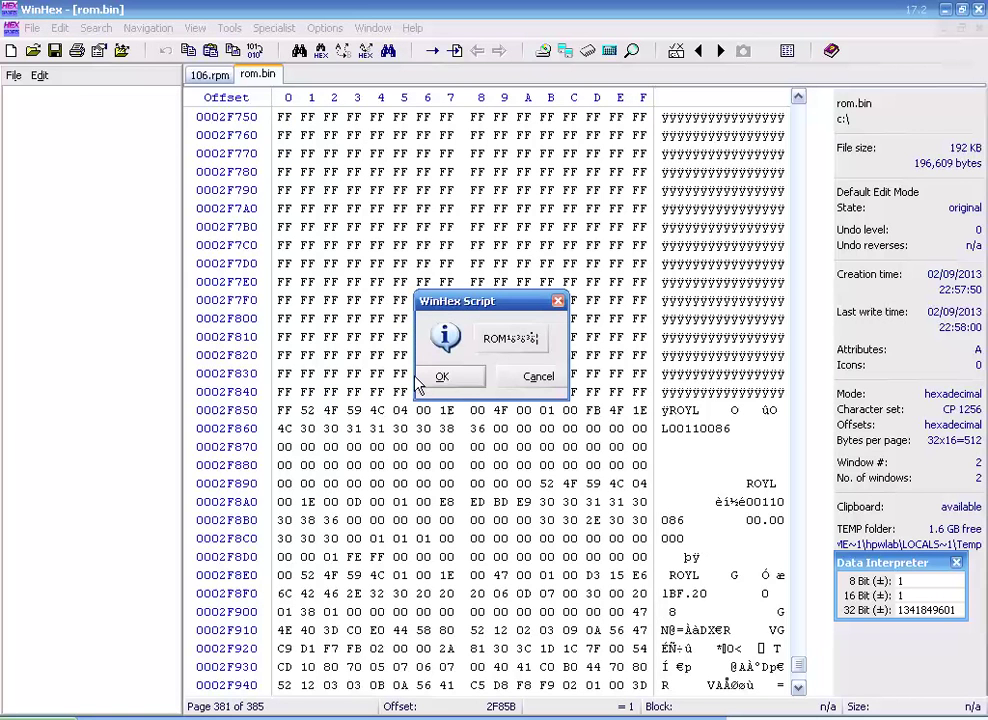
left_click(446, 384)
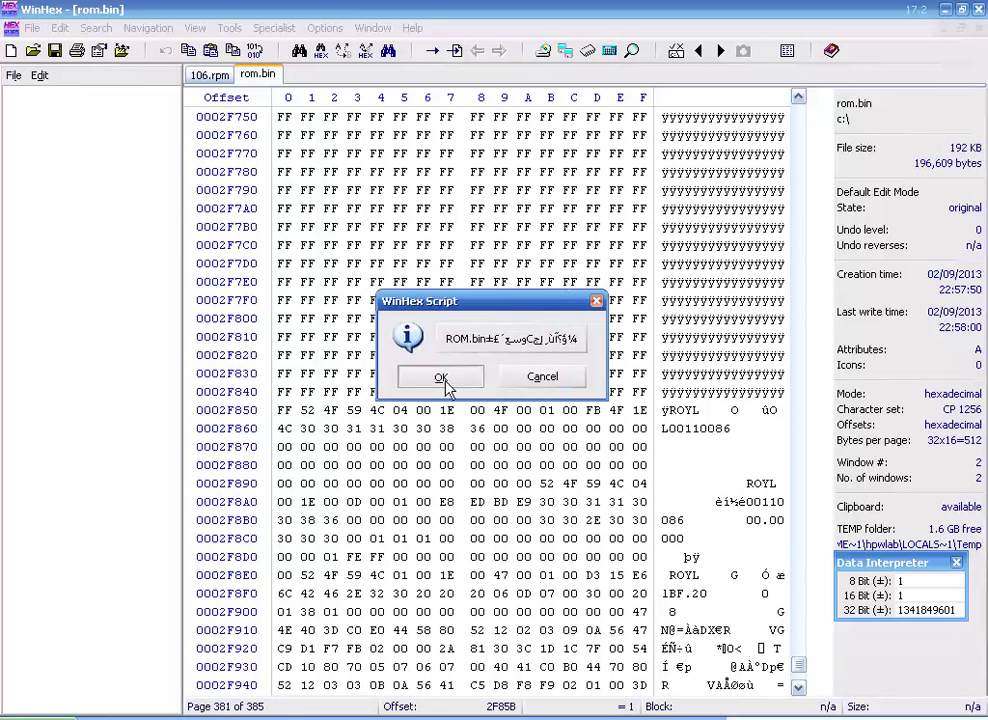
left_click(446, 384)
left_click(446, 385)
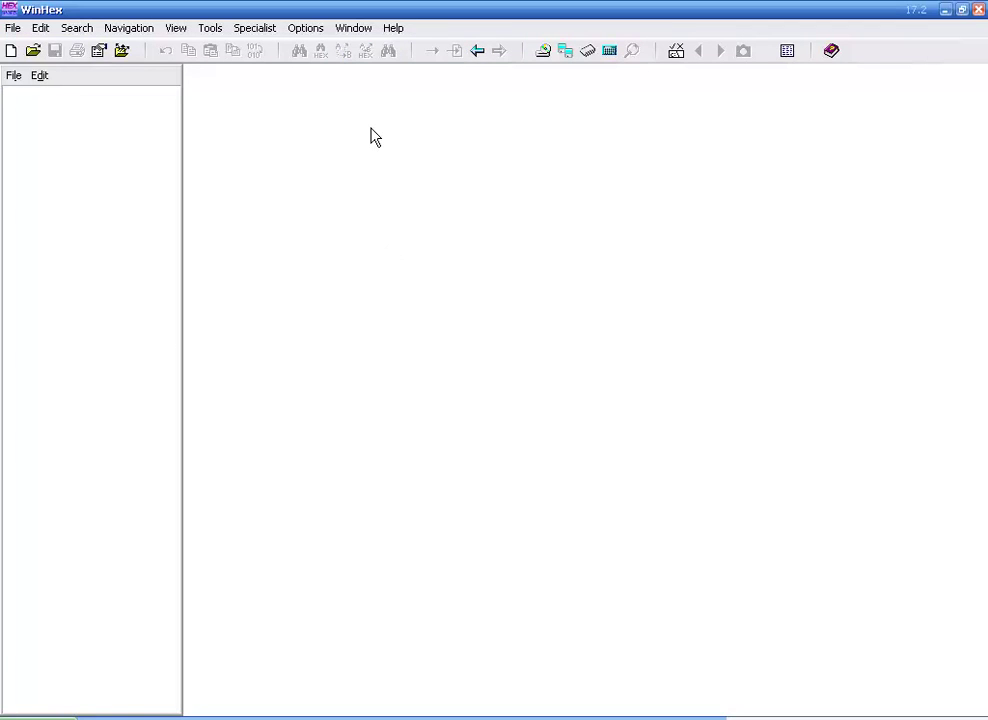
left_click(978, 11)
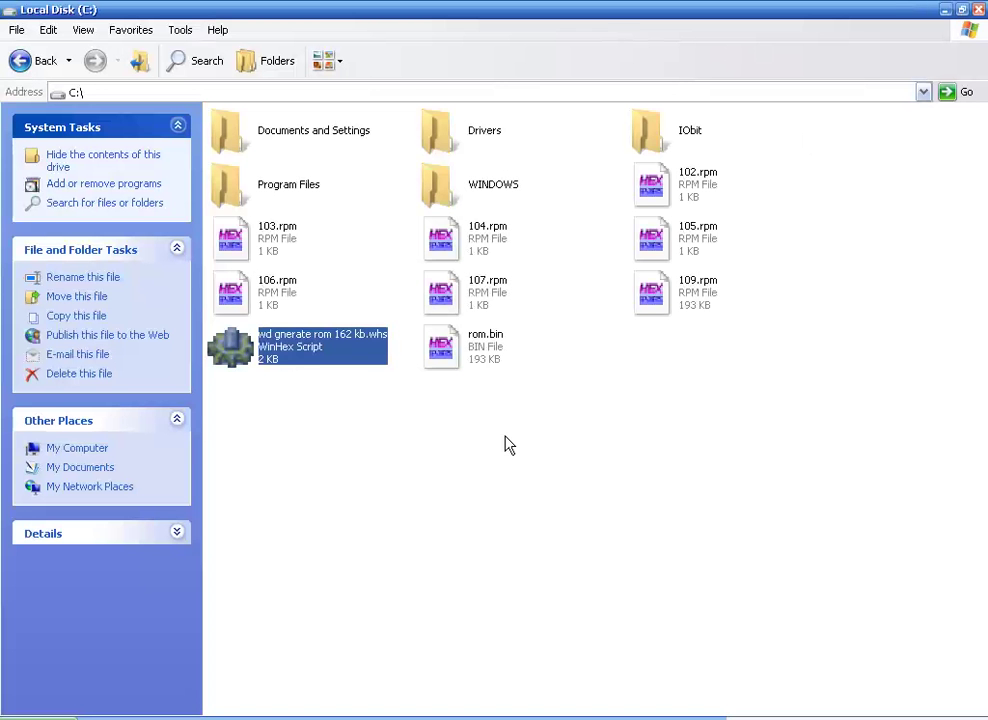
left_click(488, 404)
left_click(496, 346)
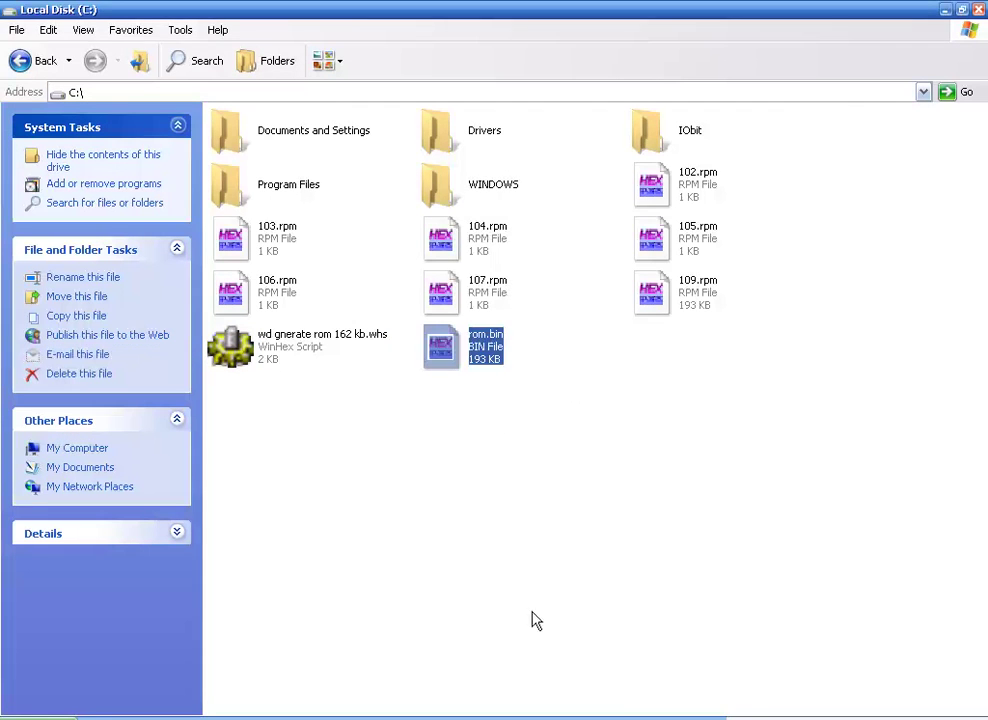
- Bring back the Notepad notes, move the window off the files' lower rows and add "الأن تم توليد الروم المطلوب" after a blank line
left_click(620, 712)
left_click_drag(634, 401, 756, 130)
key("Return")
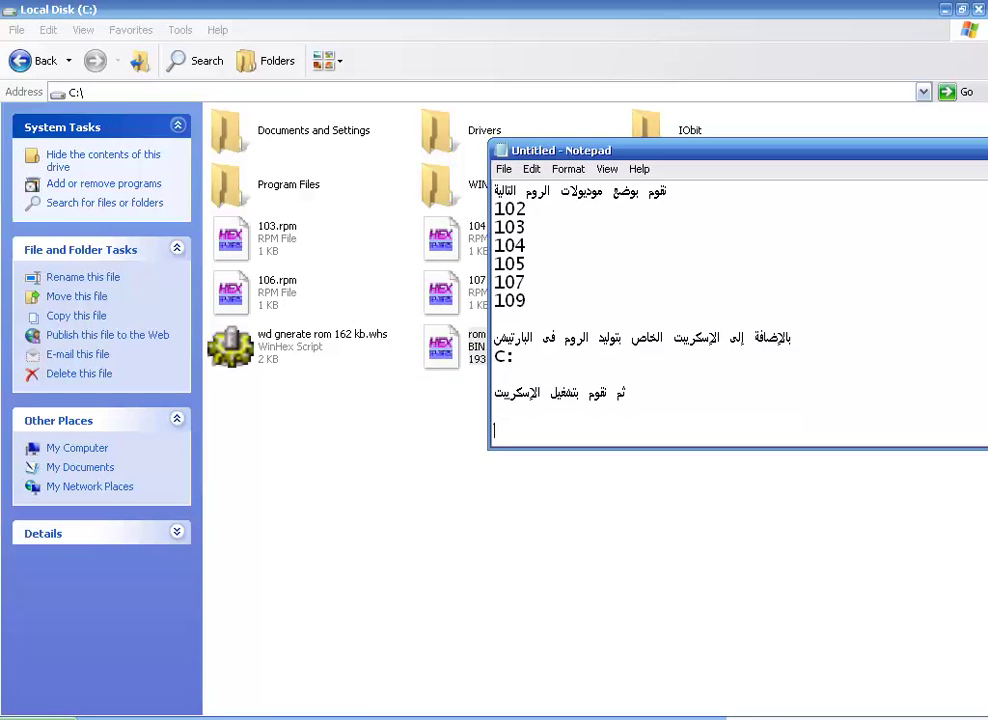
type("الأن تم ت")
type("وليد الروم المطلوب")
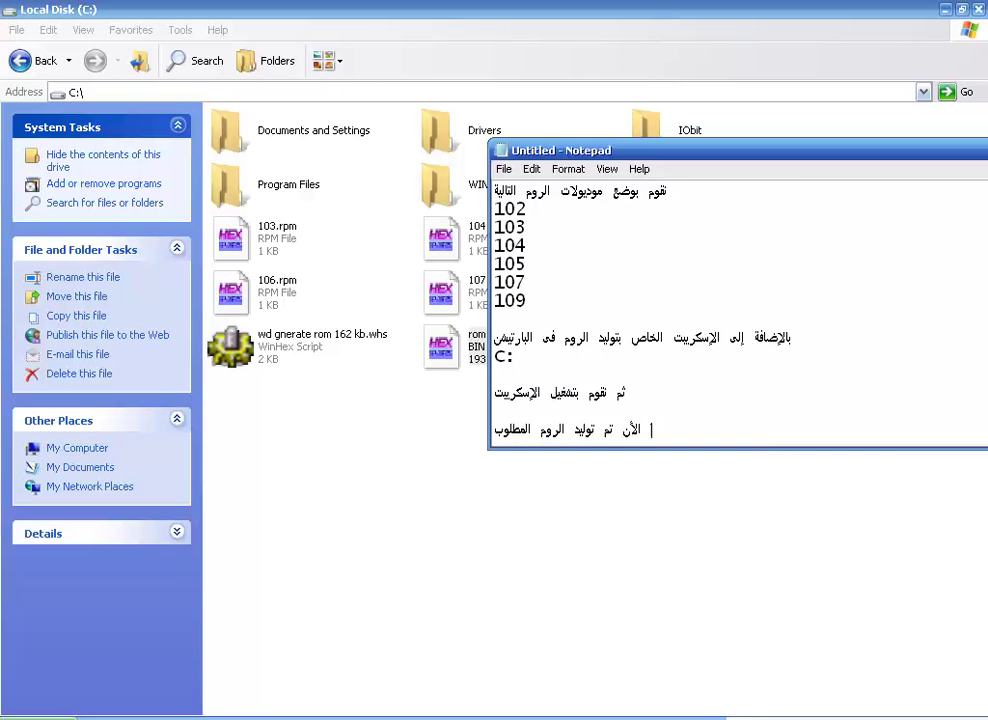
key("Return")
- Add the line "ولاحظ المساحة" with "192" on the line below it
type("ولاح")
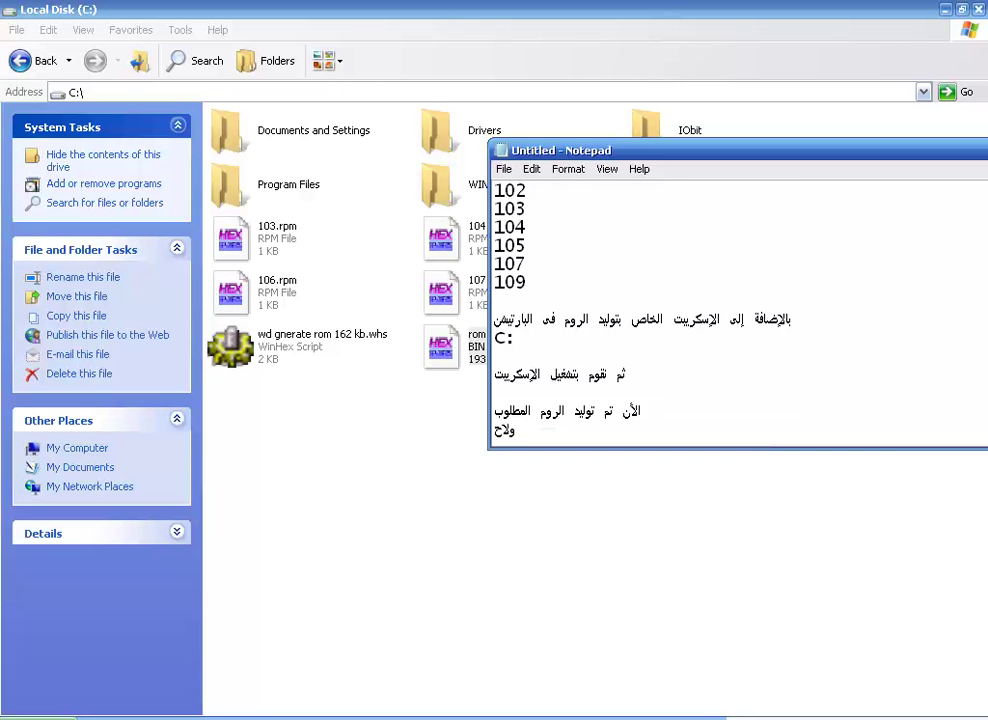
type("ظ المساحة")
key("Return")
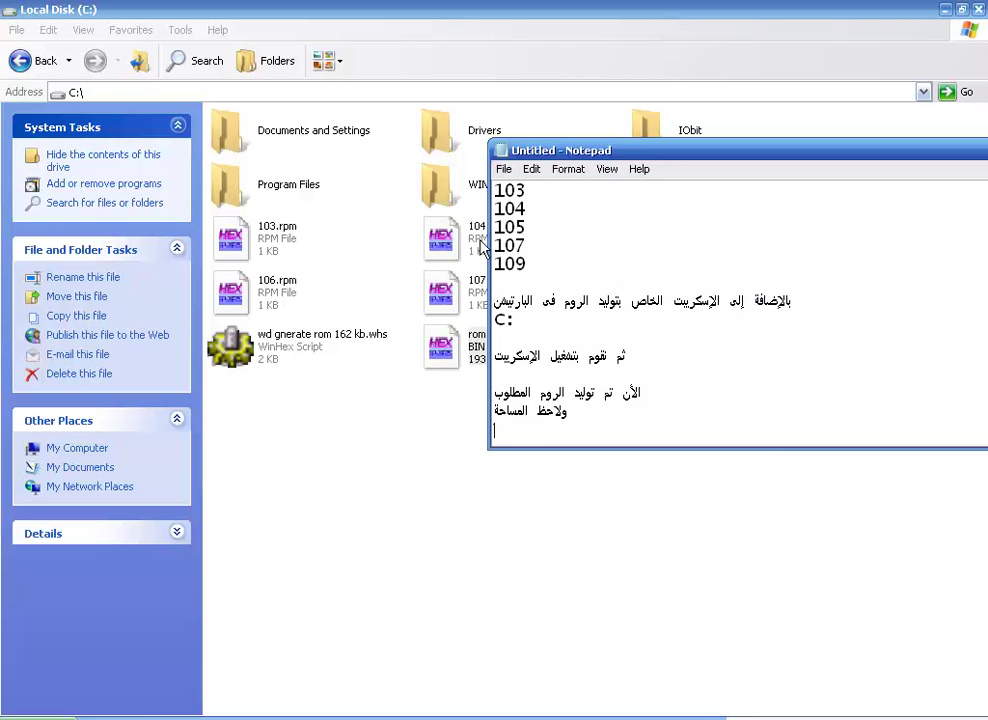
type("192")
key("Return")
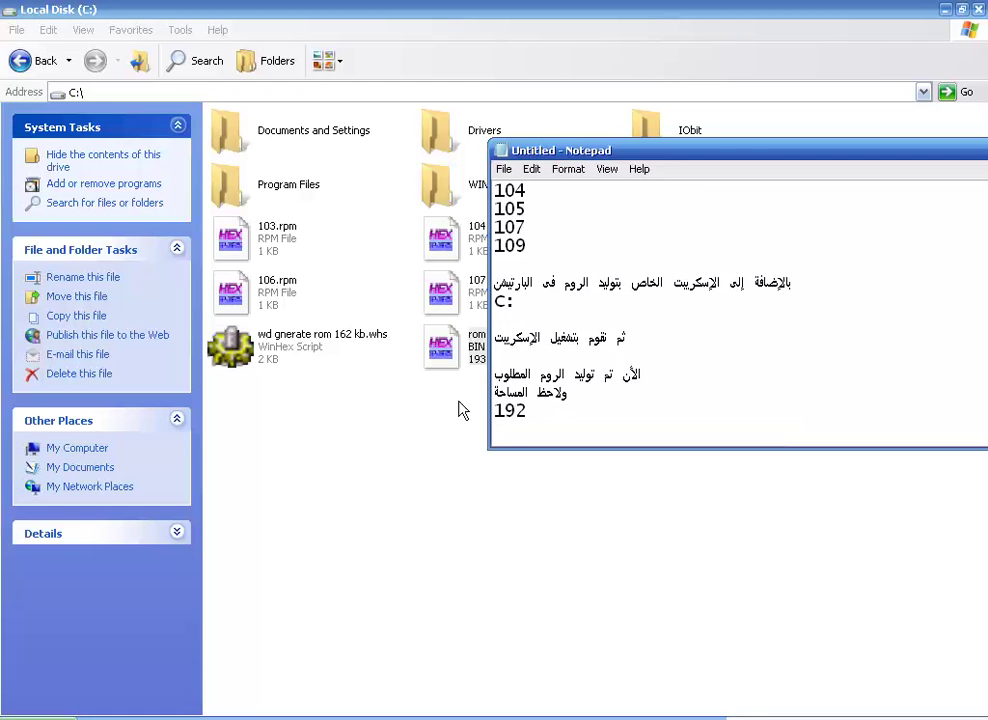
- Check the file size of rom.bin in its properties, highlight the kilobyte value and close the properties
right_click(467, 343)
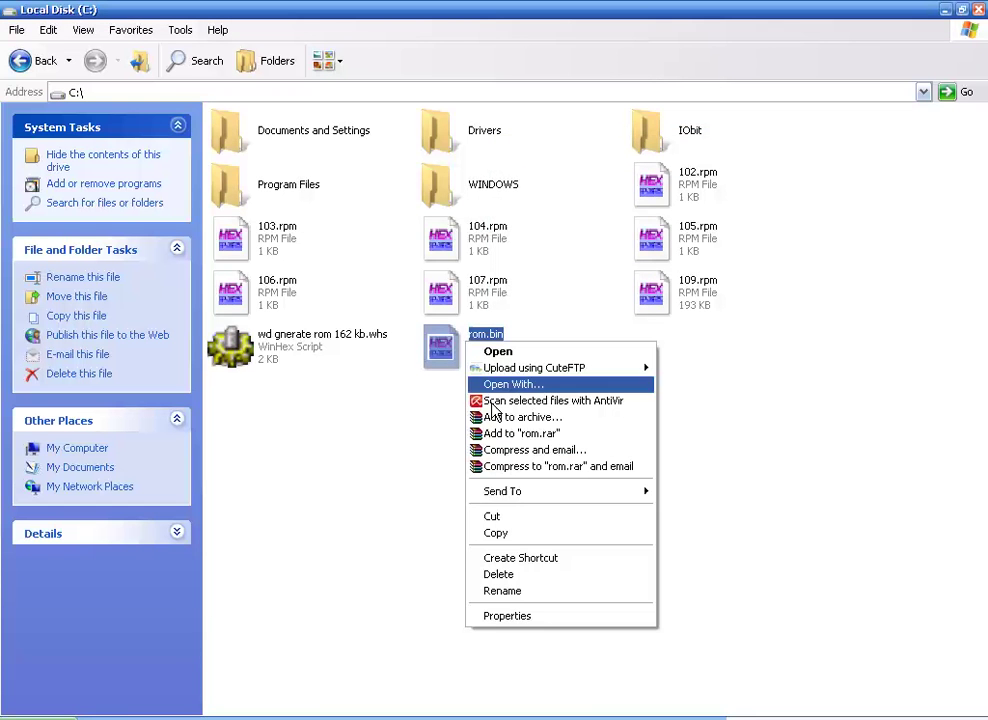
left_click(496, 617)
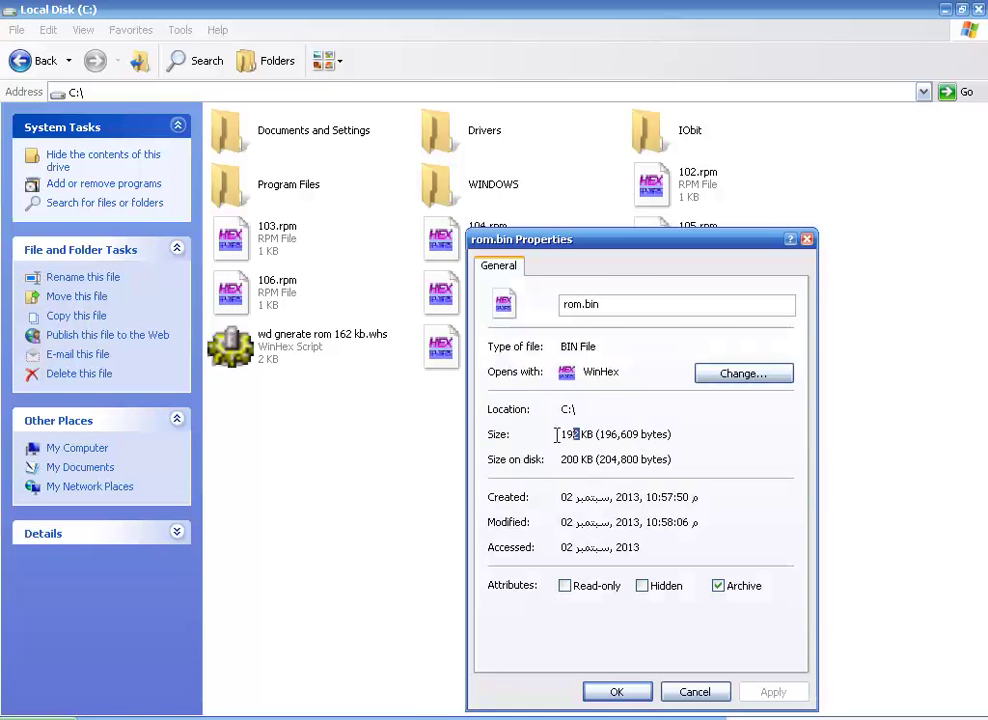
left_click_drag(558, 434, 549, 433)
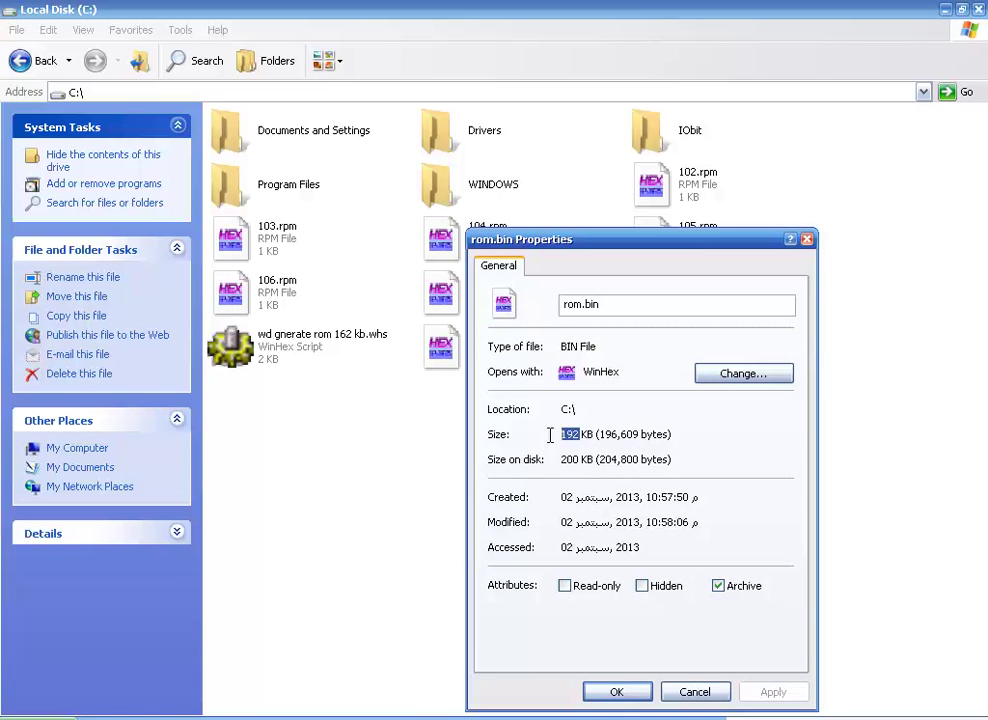
left_click(807, 240)
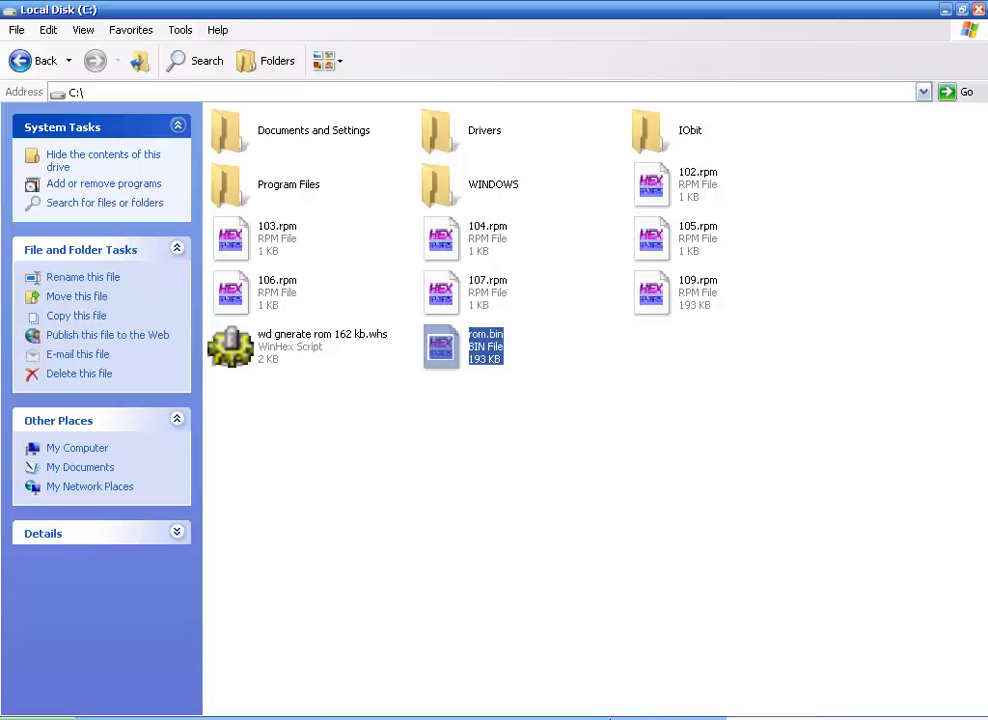
- Return to the notes and add "وهذا الروم تم توليده بإستخدام الموديولات السابقة" after a blank line below "192"
key("alt+Tab")
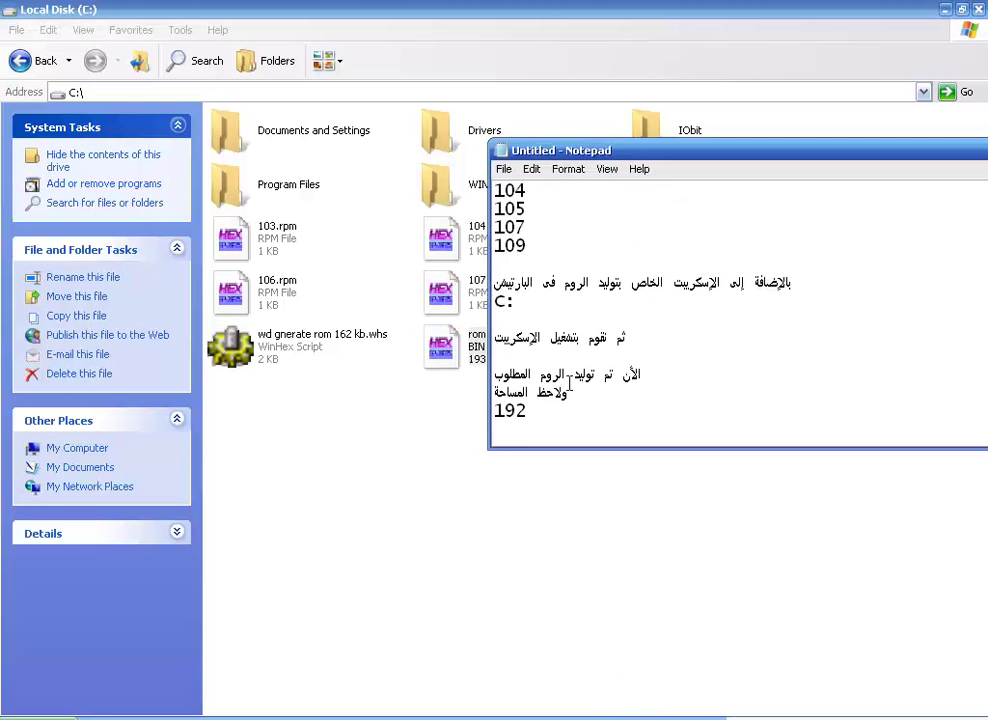
key("Return")
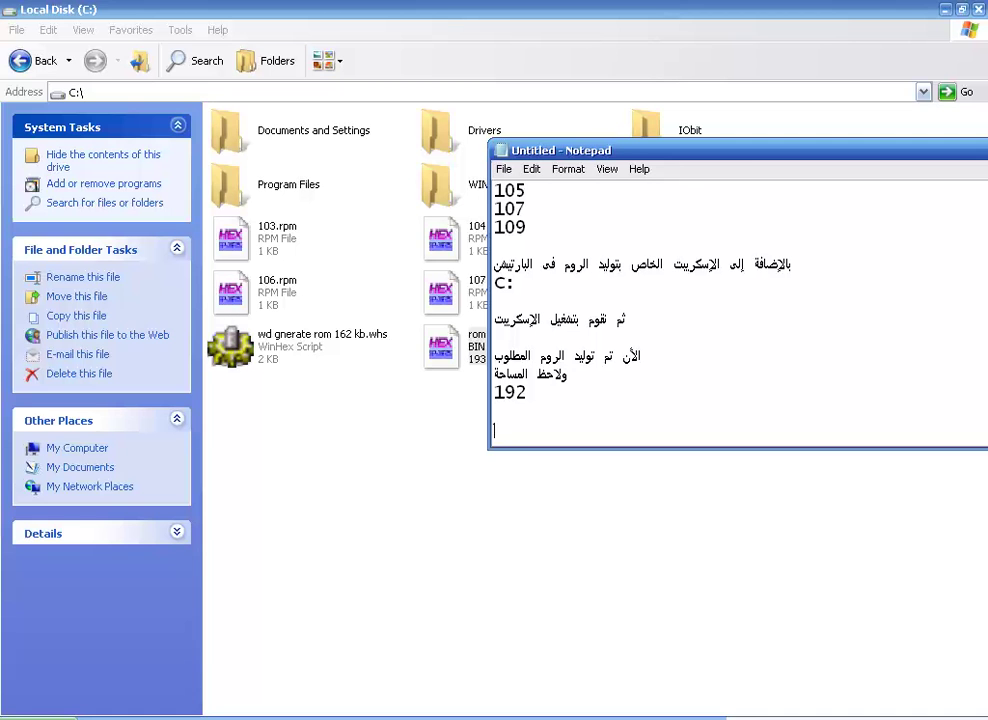
type("وهذا الروم تم")
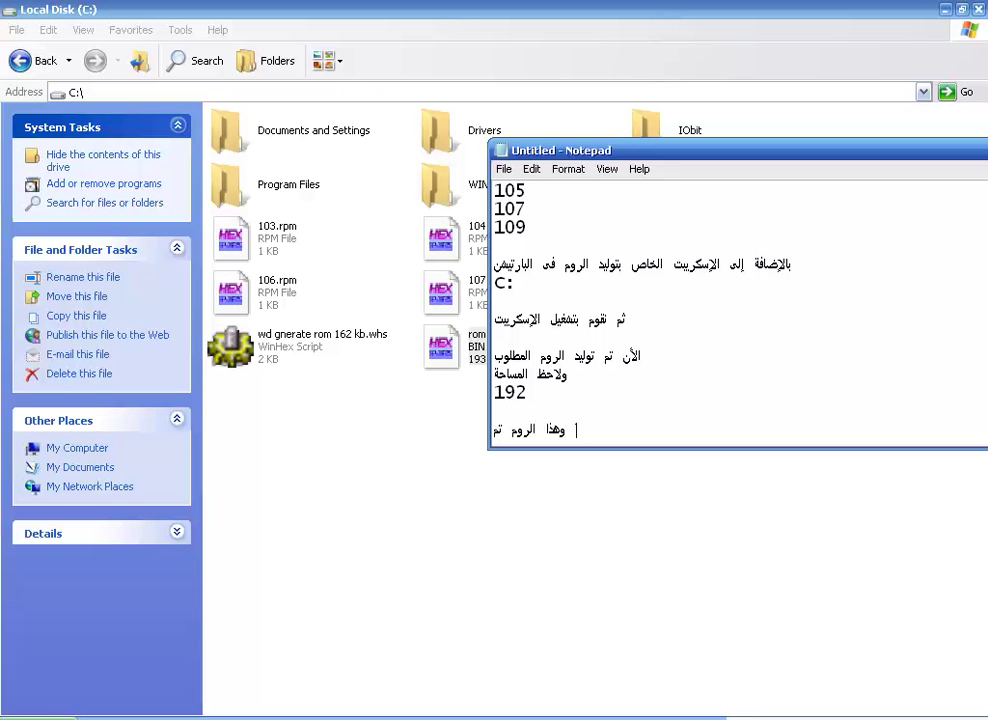
type(" تول")
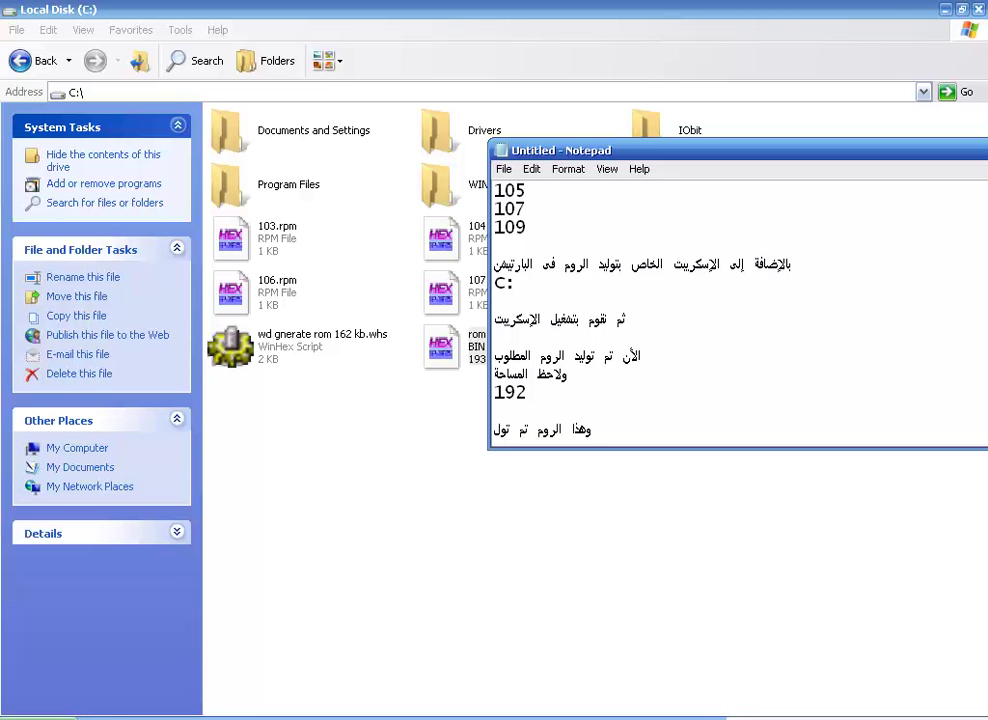
type("يده بإ")
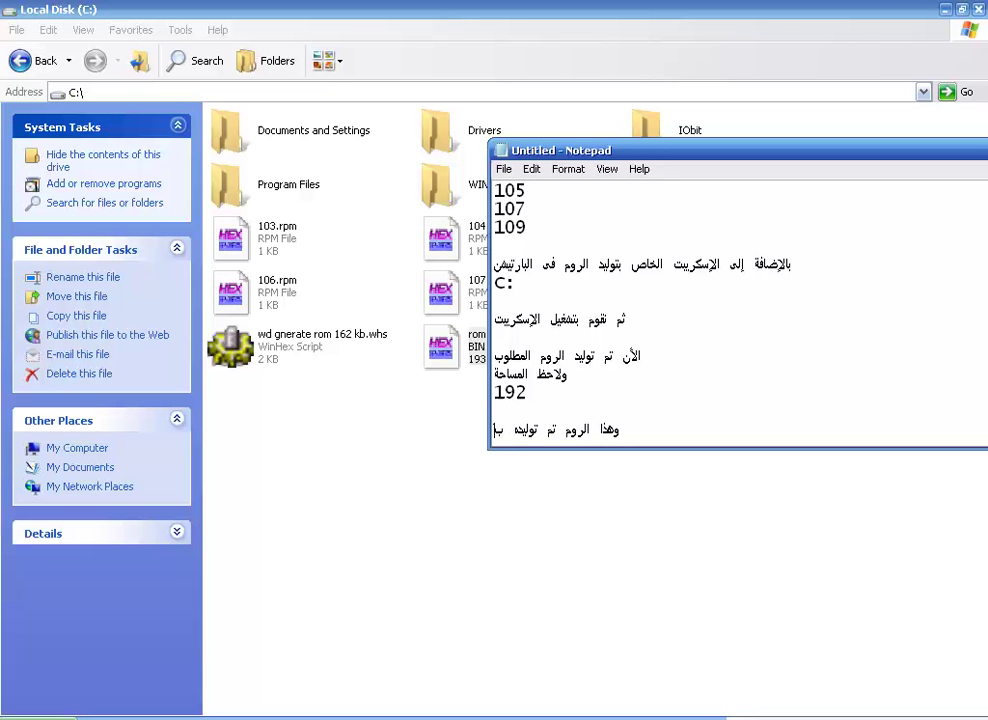
type("ست")
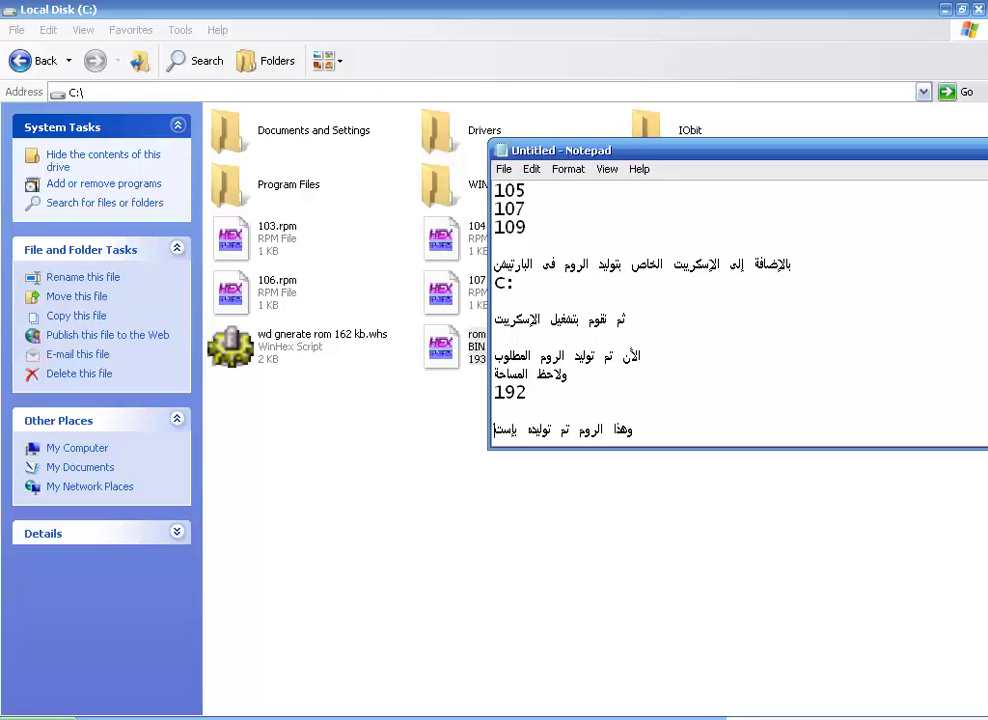
type("خدام ال")
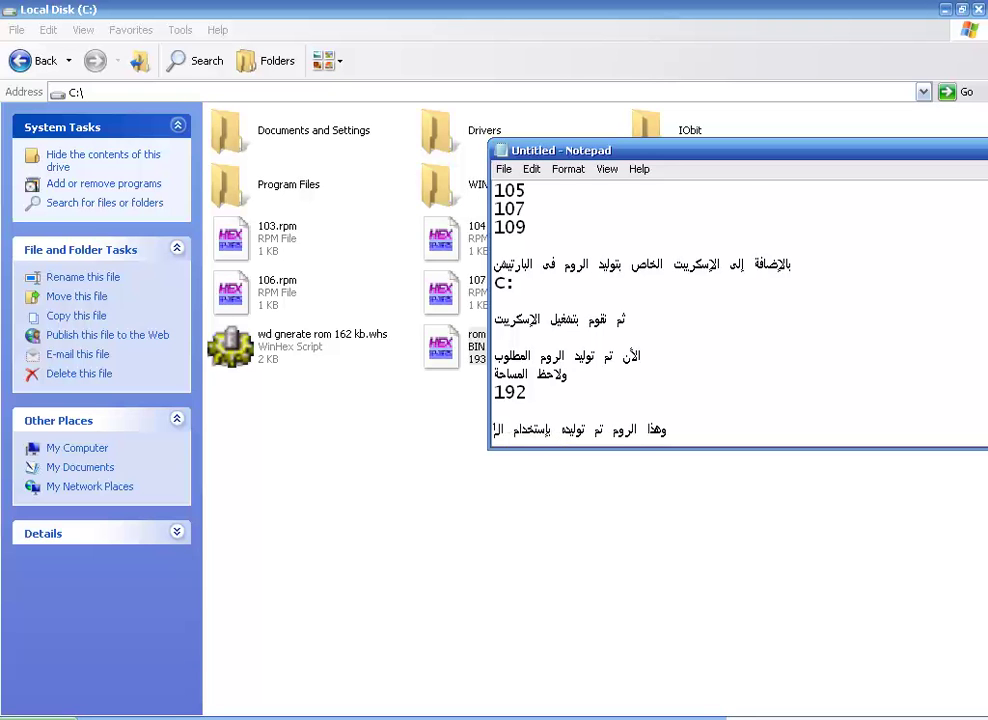
type("موديولا")
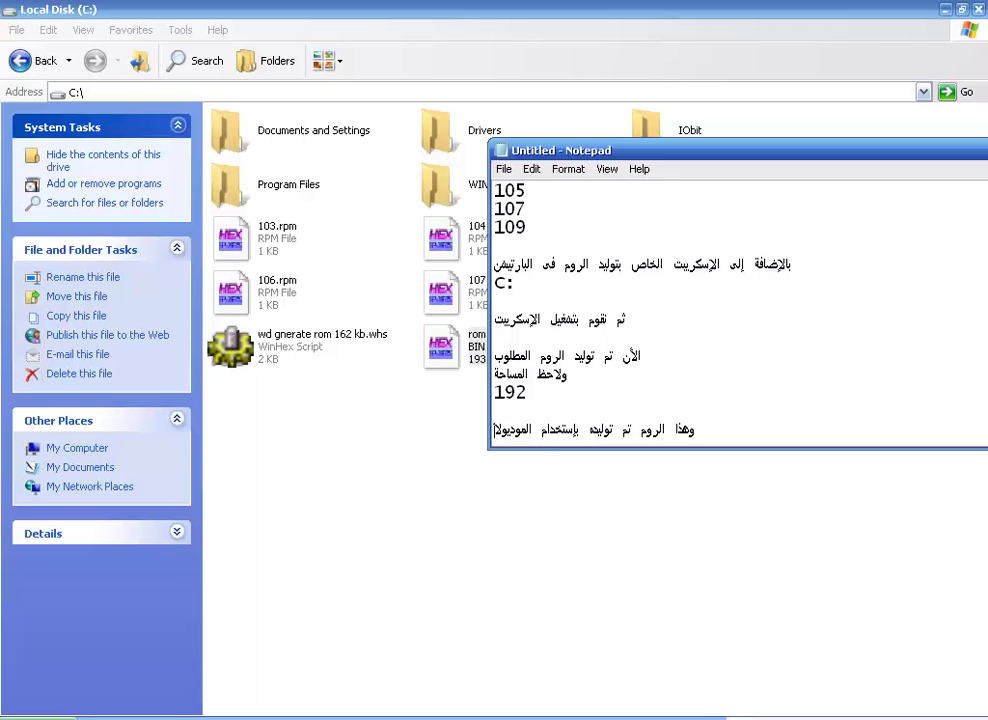
type("ت السابقة")
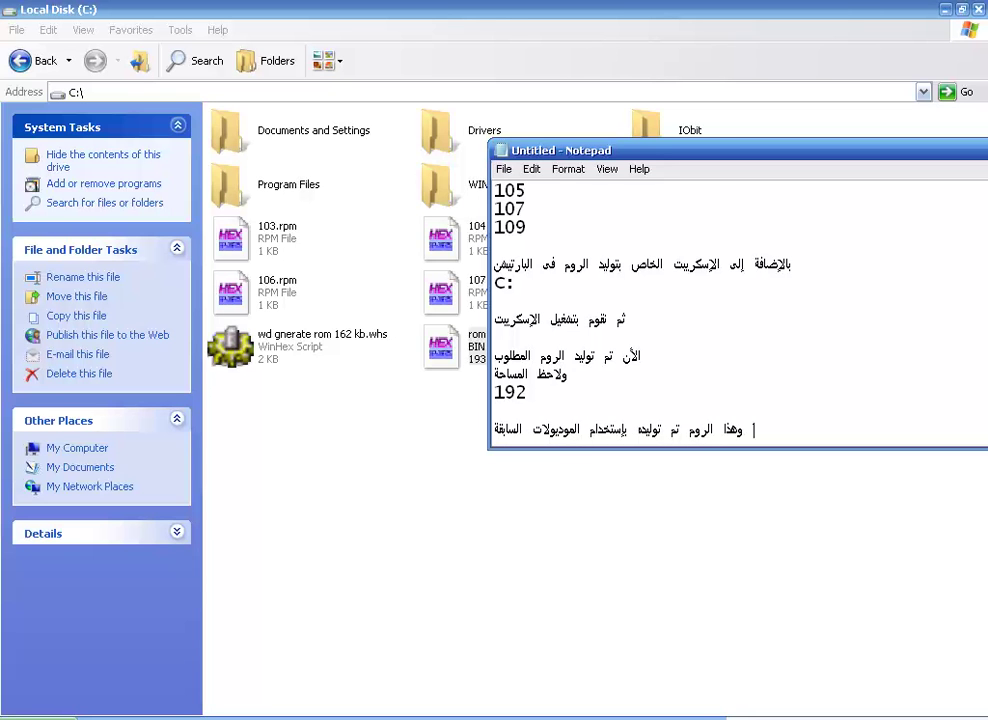
key("Return")
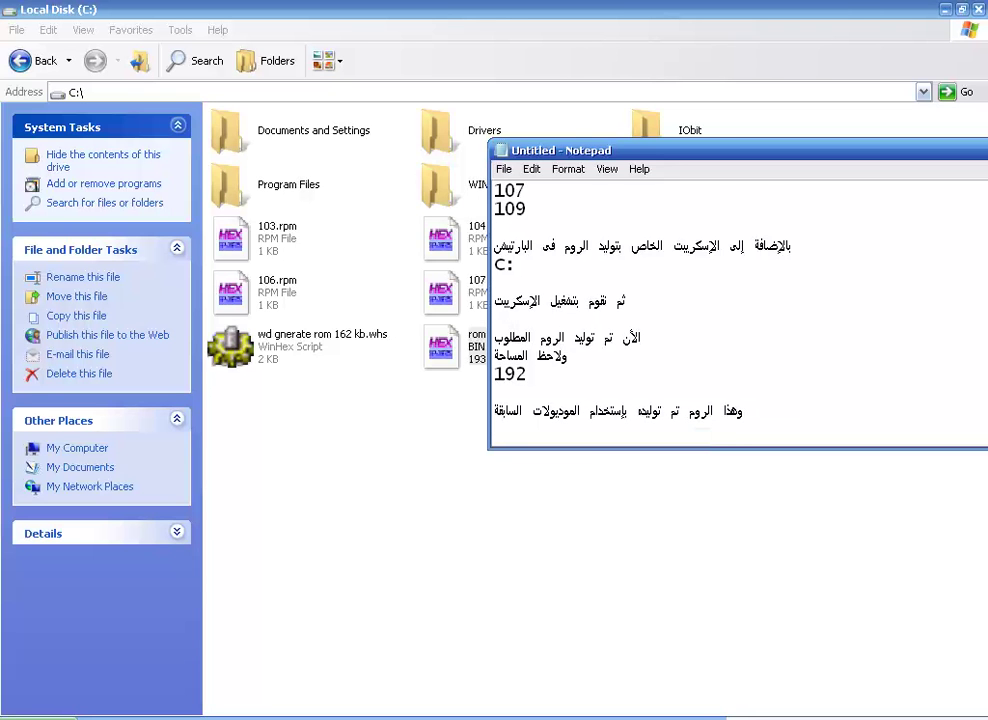
- Add the lines "ويمكن فتحه بالوين هيكس" and "وشحن الهارد به" at the end of the notes
type("ويمكن فتحه بالوين هيكس")
key("Return")
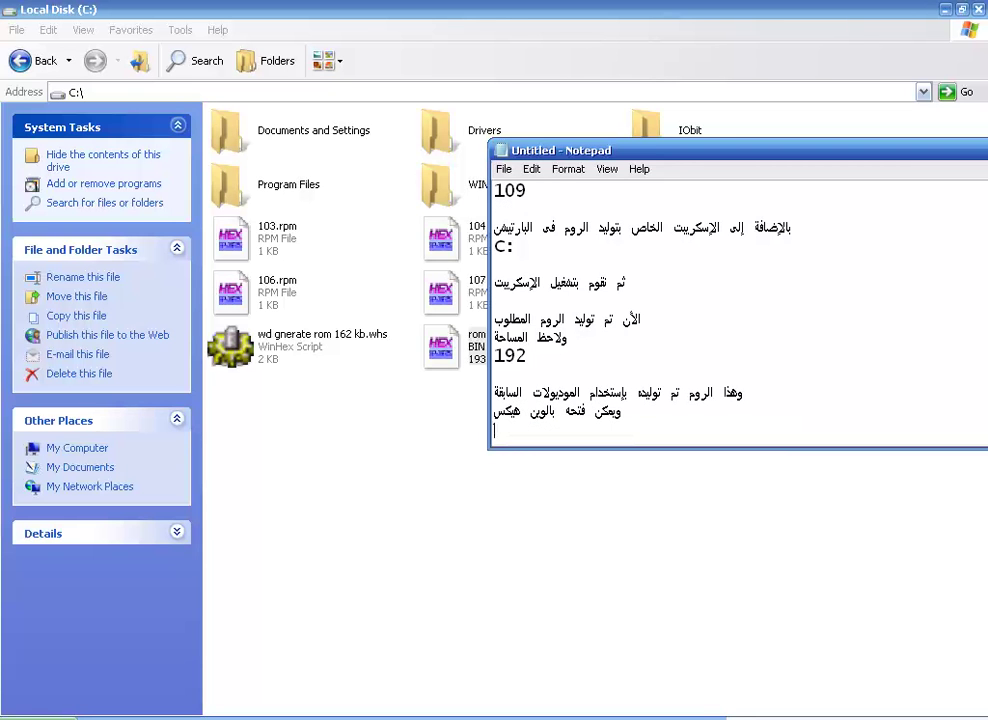
type("وشحن الهارد به")
key("Return")
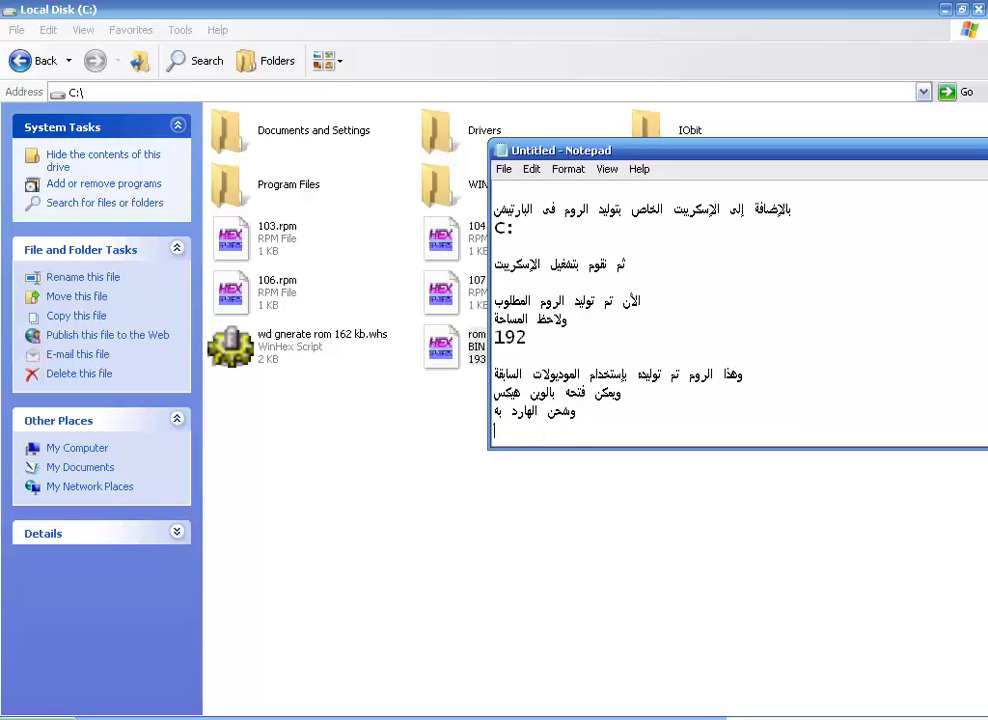
- Open rom.bin from C: in WinHex and examine its hex contents from the start through to the later offsets
left_click(460, 352)
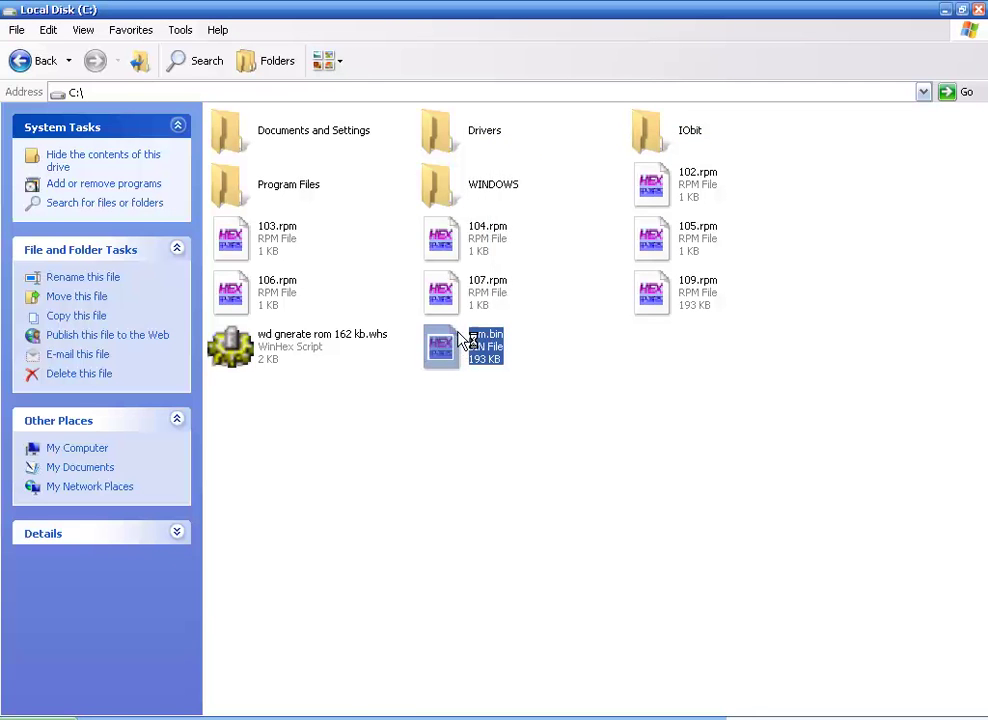
double_click(460, 340)
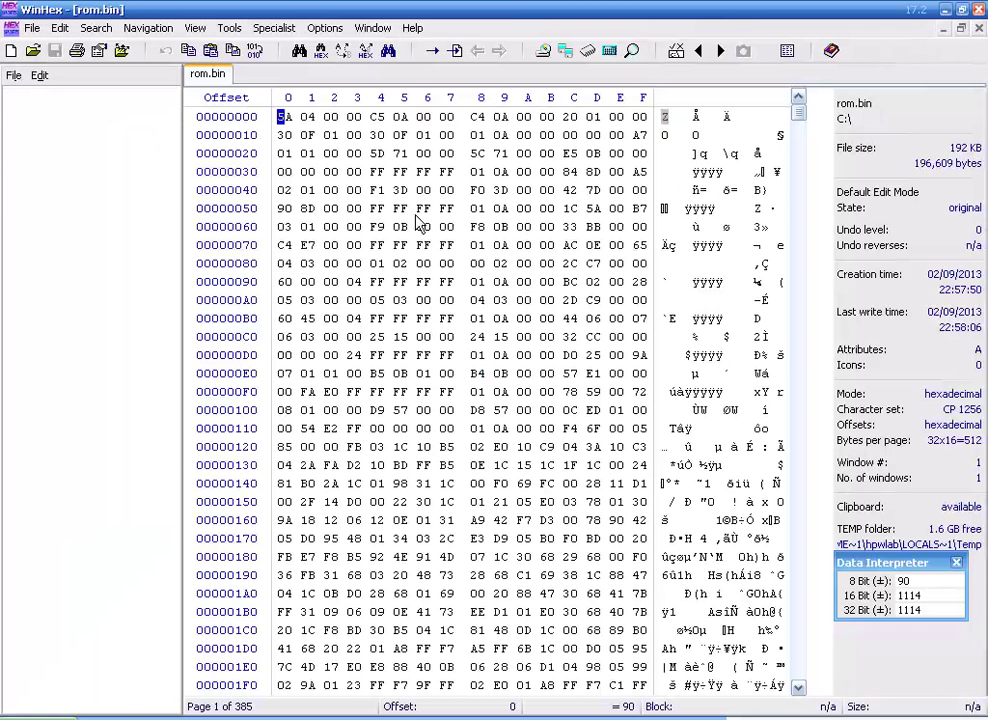
scroll(420, 222, "down", 11)
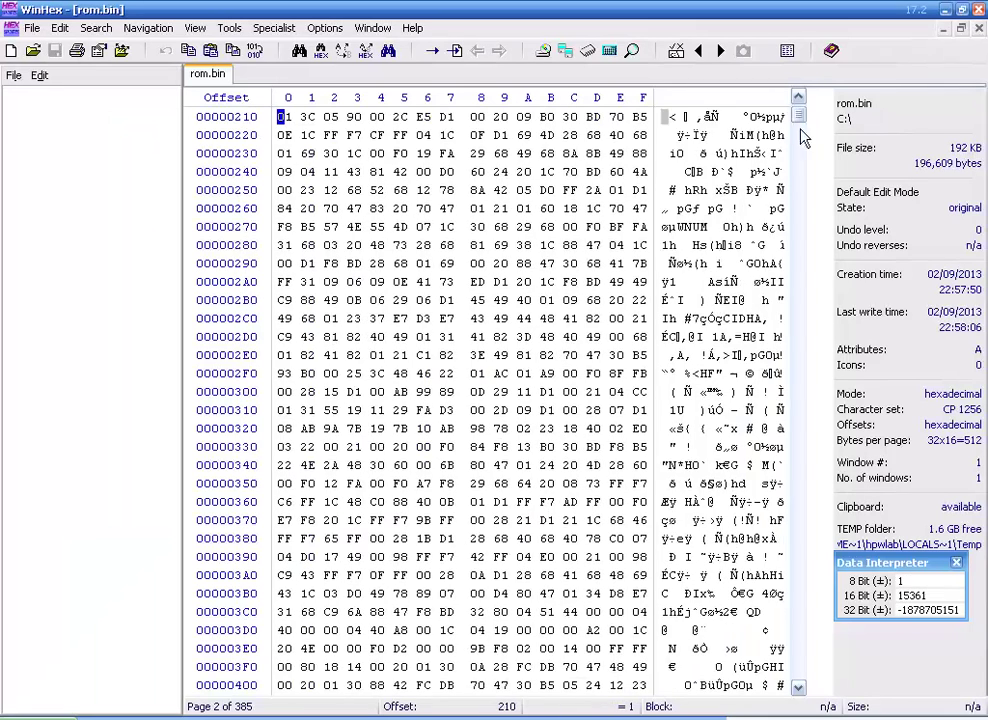
left_click(797, 191)
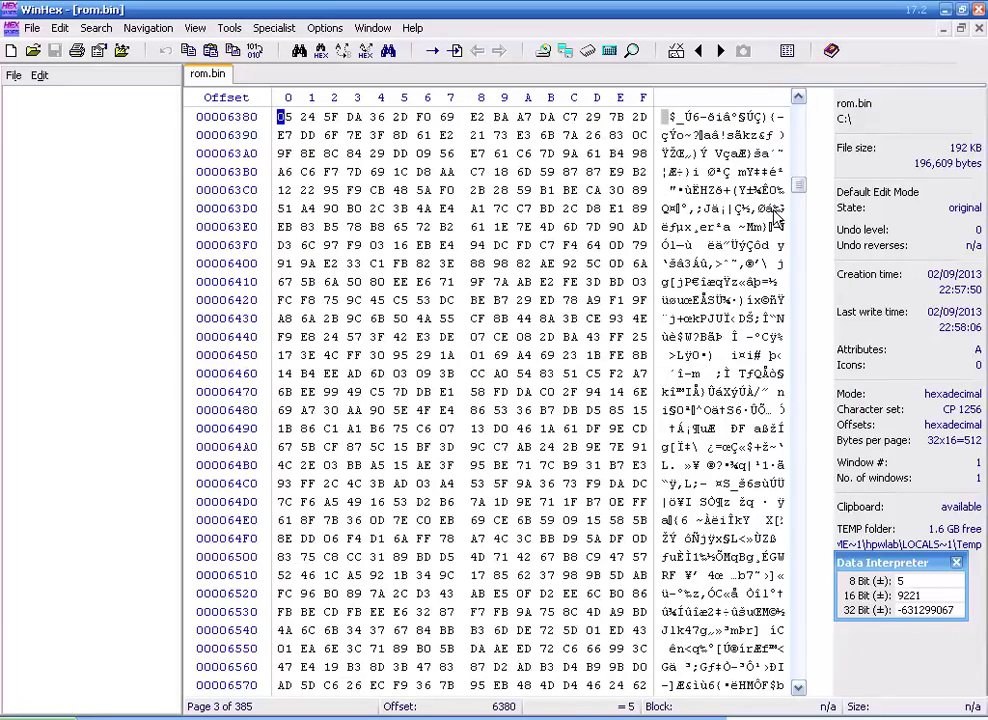
scroll(765, 228, "down", 7)
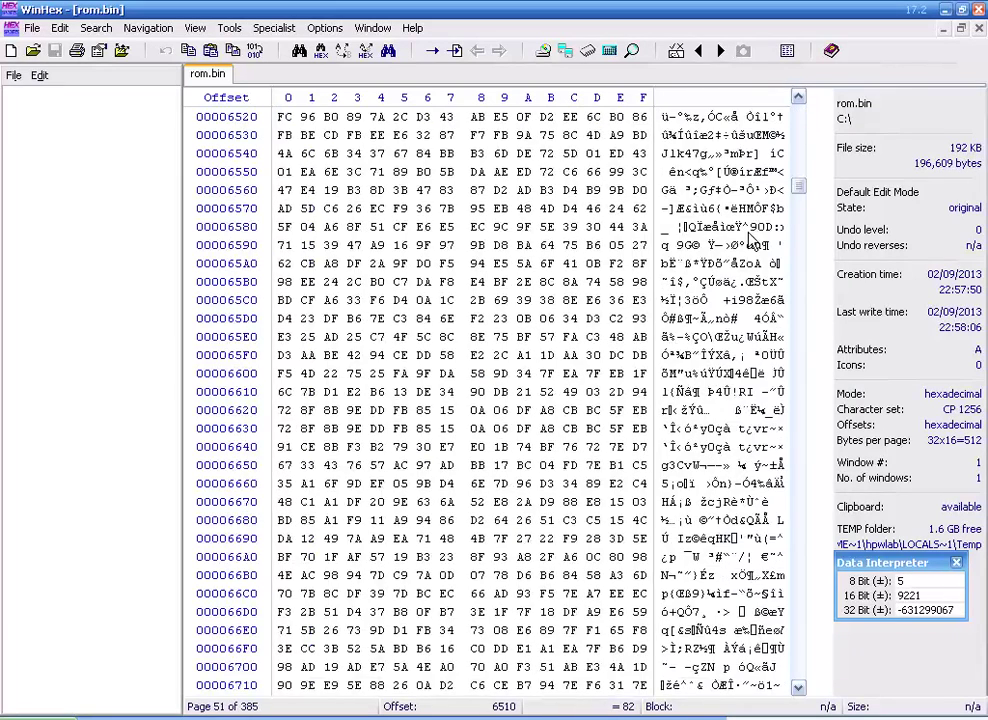
scroll(775, 220, "down", 7)
scroll(619, 465, "down", 5)
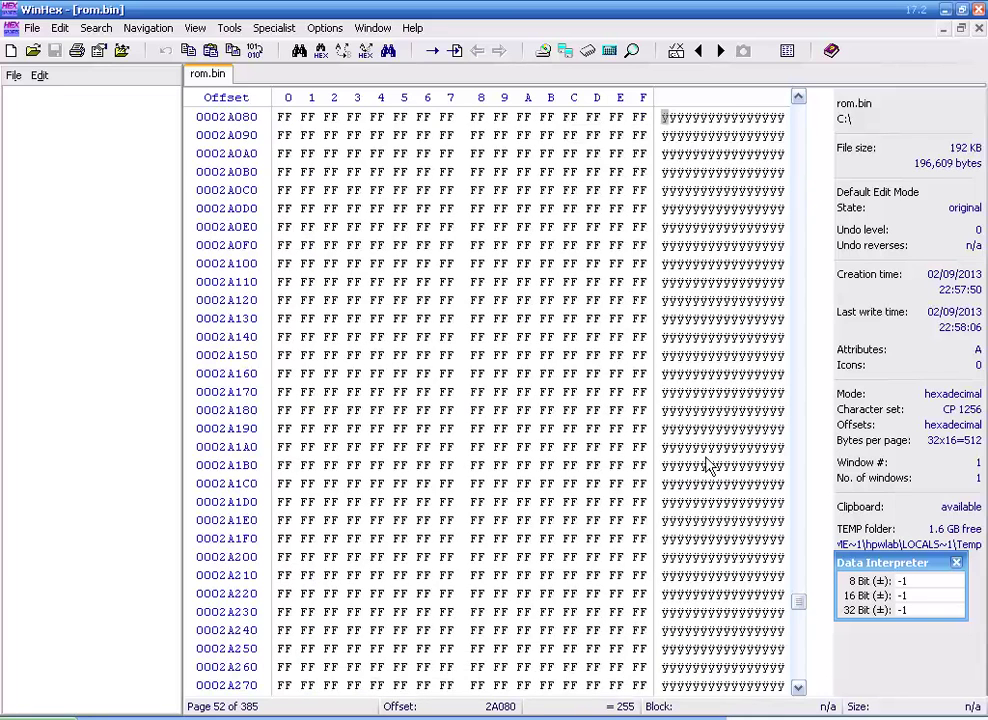
scroll(708, 465, "down", 14)
- Return to the Notepad notes and add "تحياتى لكم جميعاً" after a blank line, with "أخوكم فى الله" on the line below
key("alt+Tab")
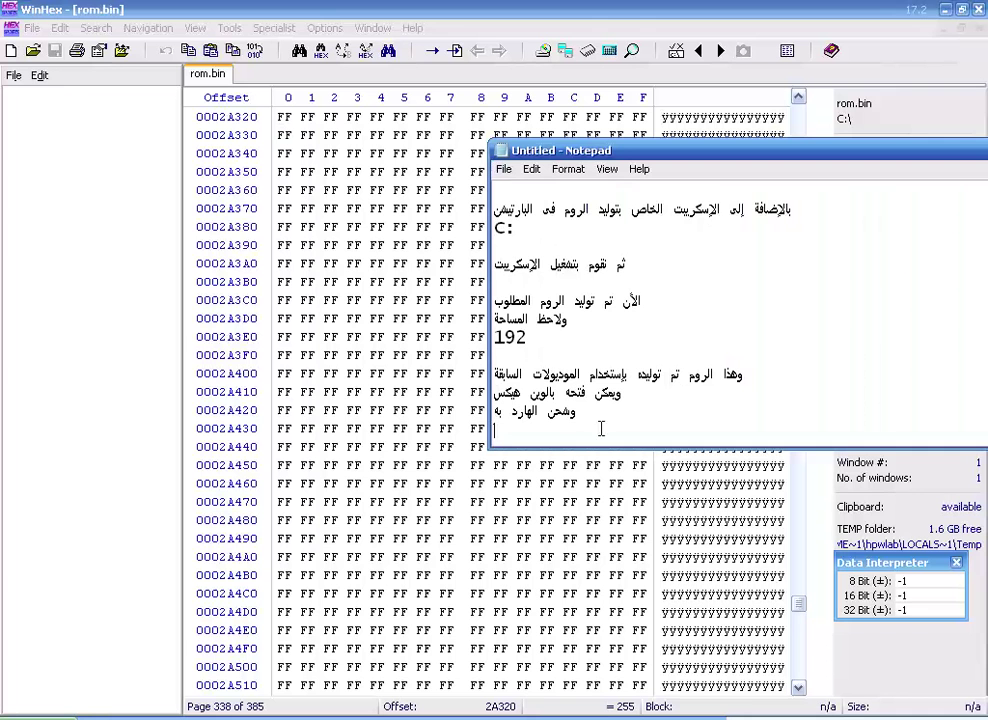
key("Return")
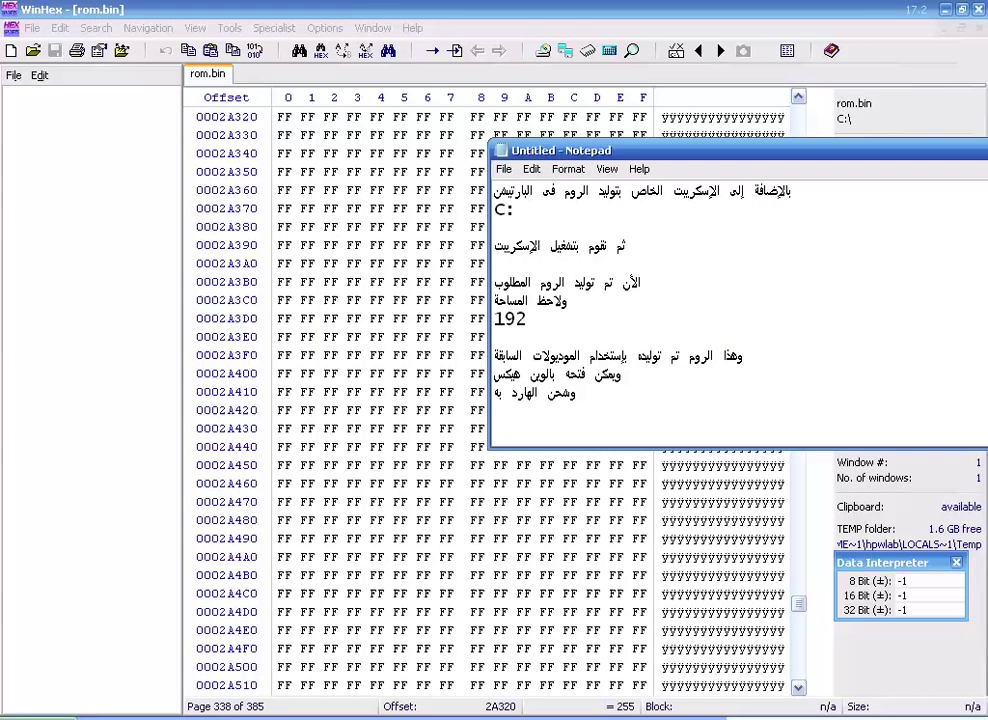
type("تحياتى لكم جميعاً")
key("Return")
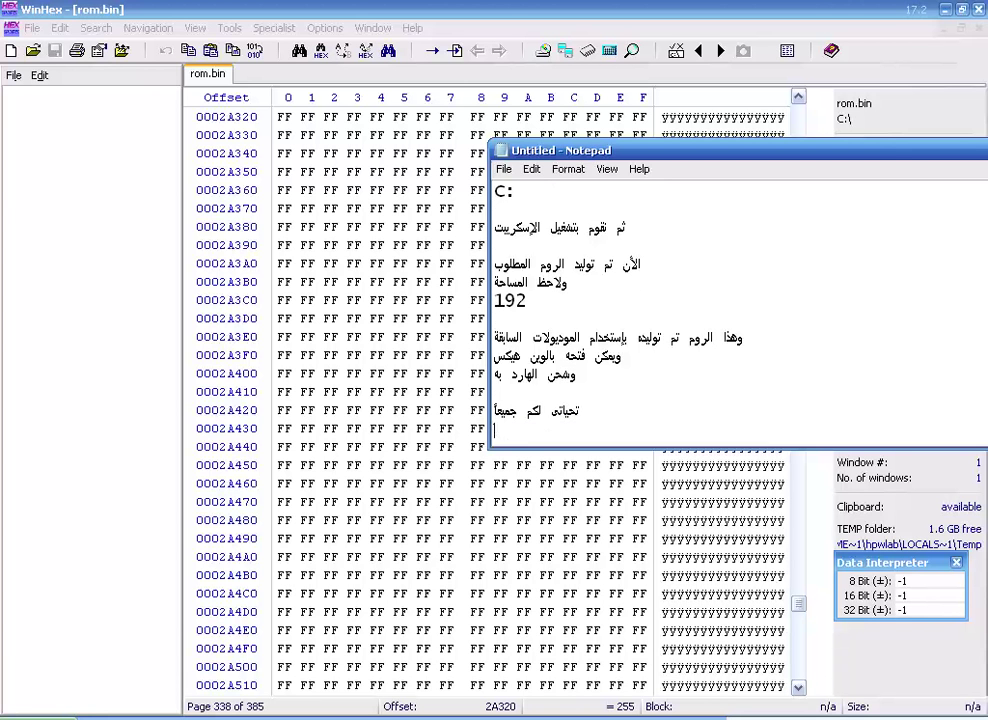
type("أخوكم فى الا")
type("ه")
key("Return")
type("أسا")
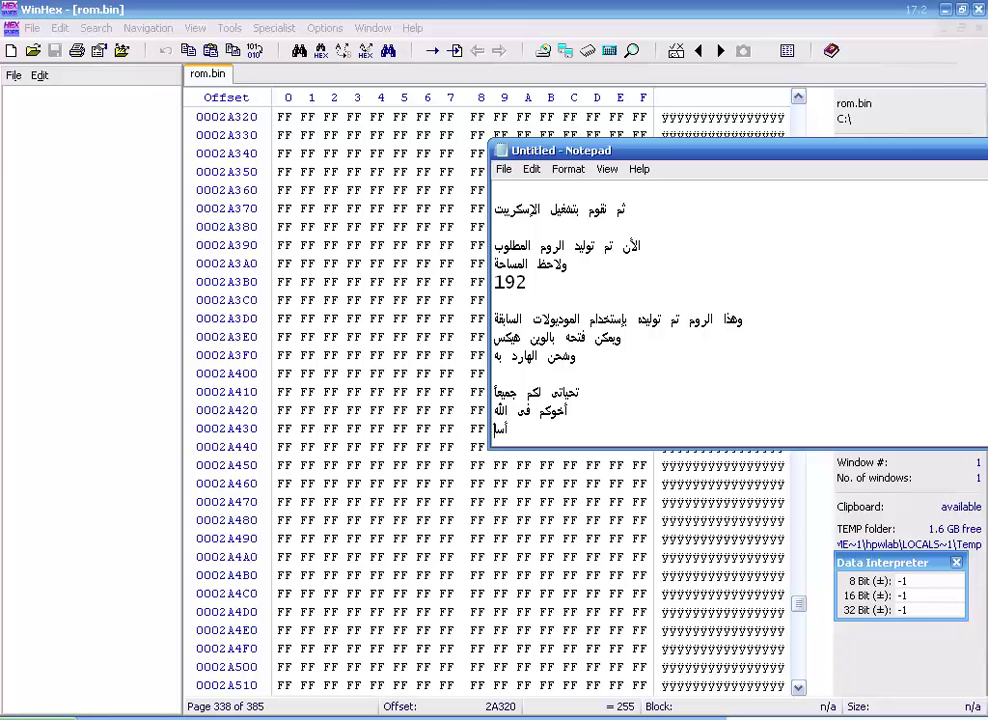
type("مه عصر")
type("مت")
key("Return")
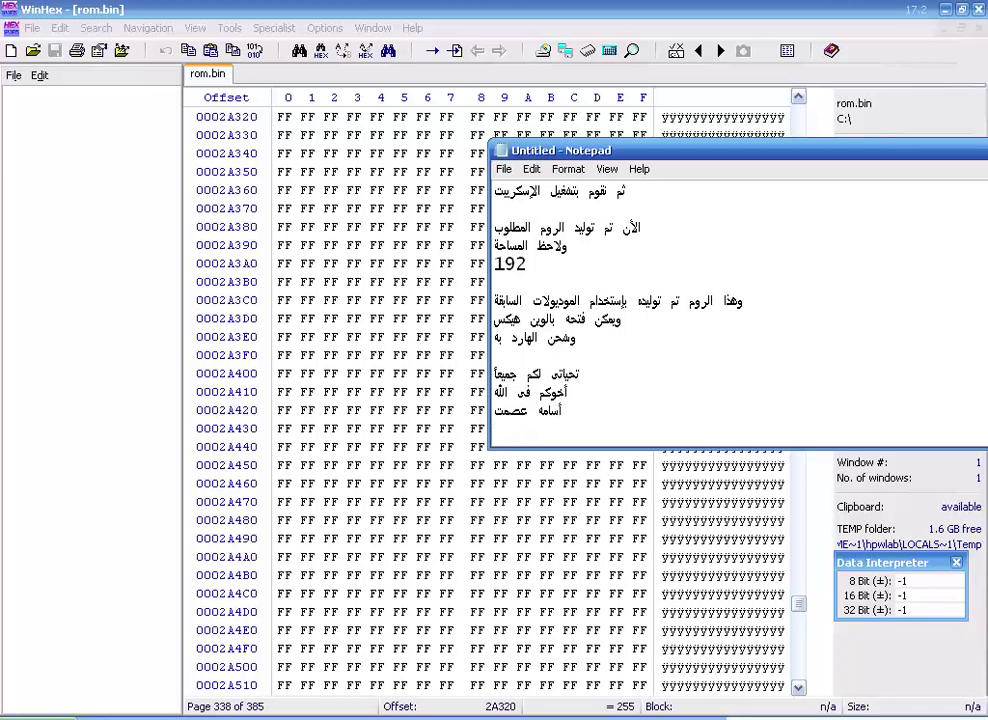
type("www.hpwla")
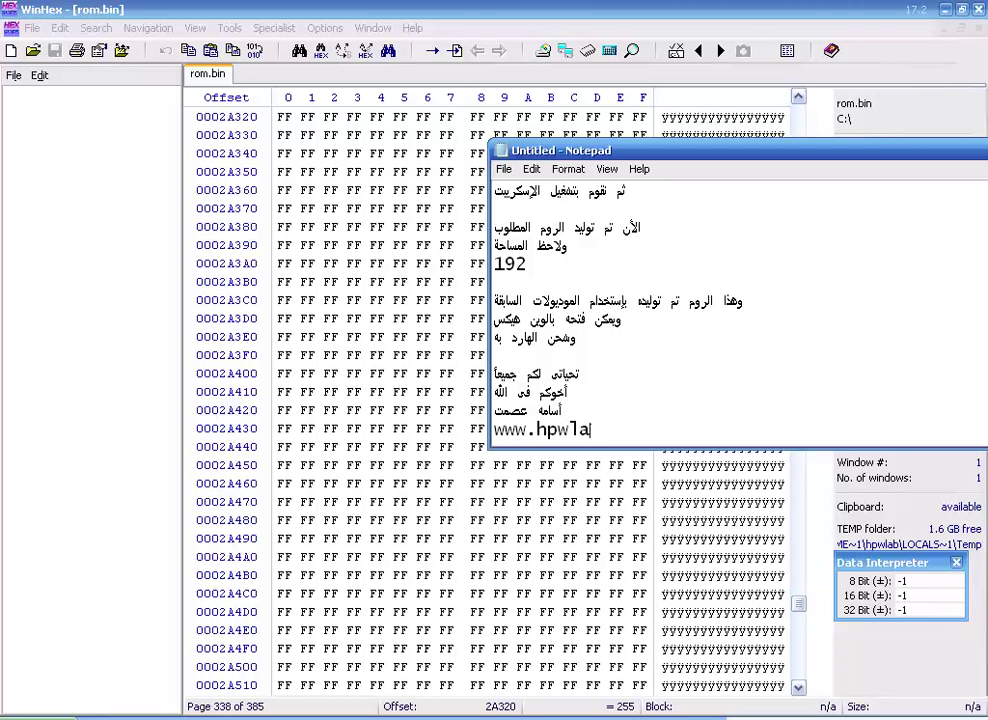
type("b.com")
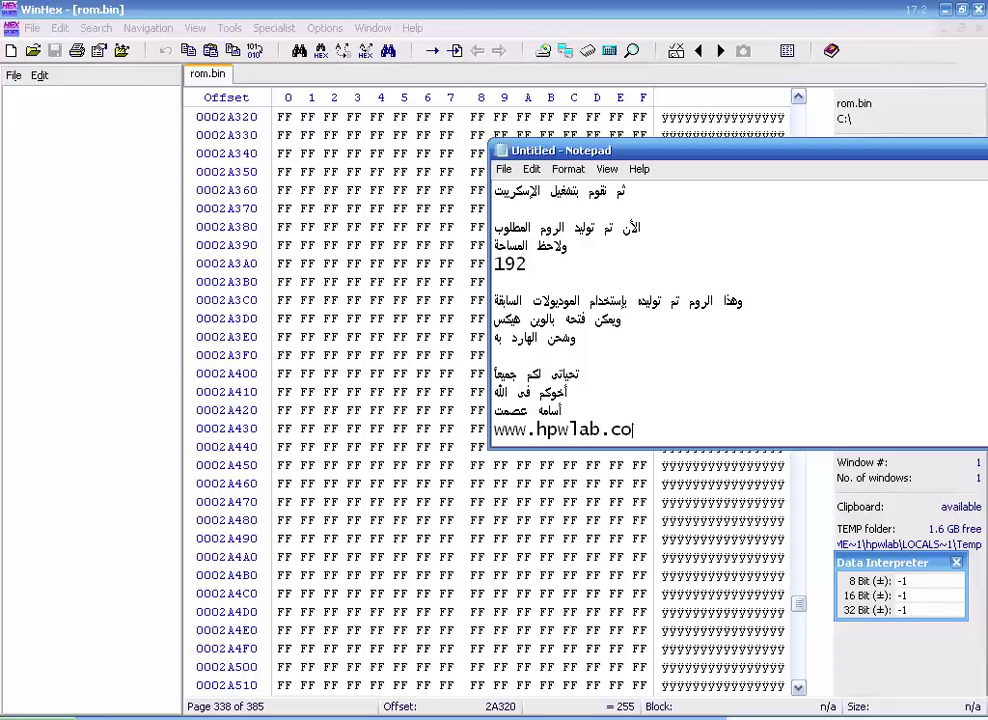